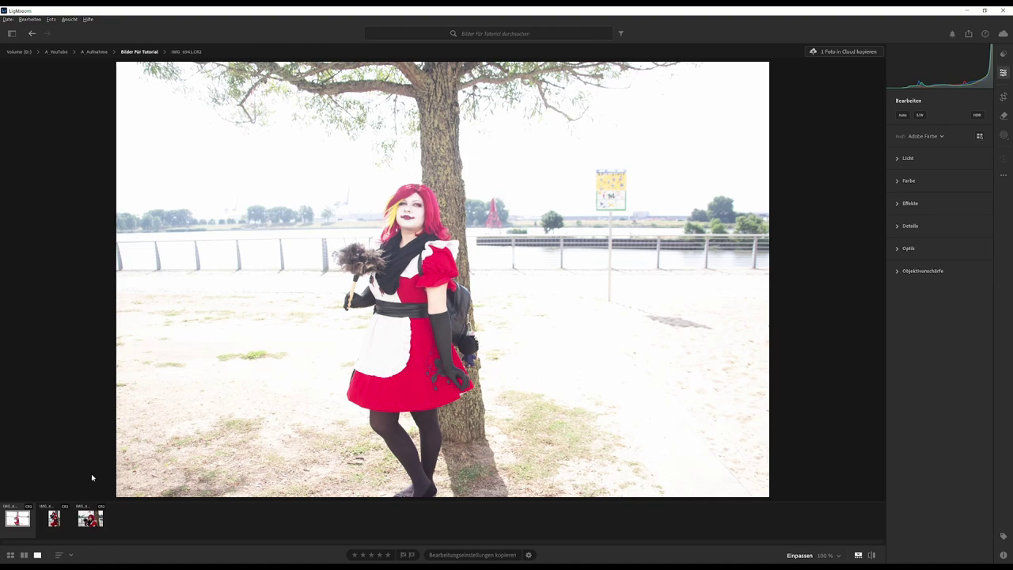
Auto-correct the overexposed tree photo in the Edit panel and open the Masking tools.
click(902, 115)
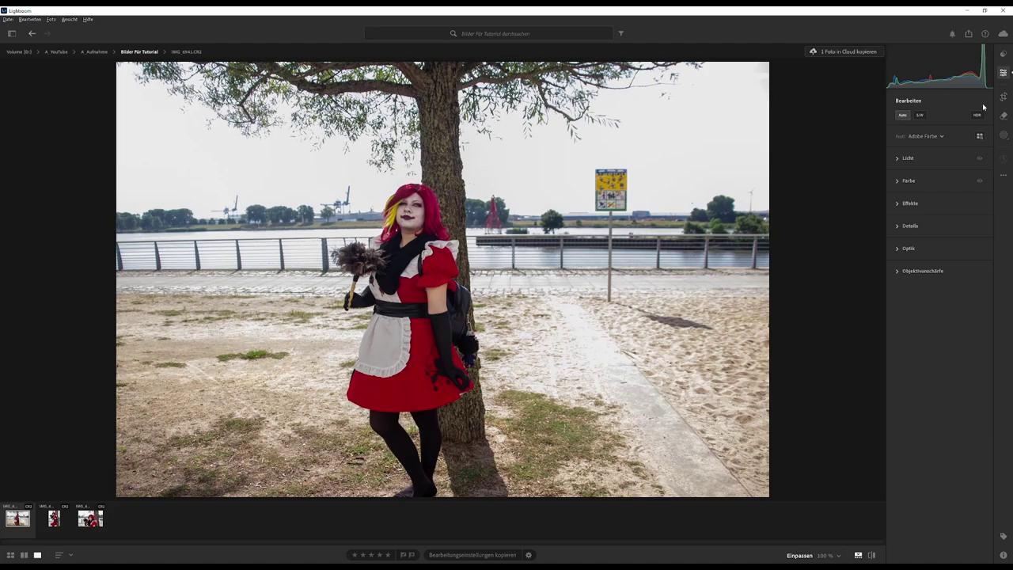
click(1004, 137)
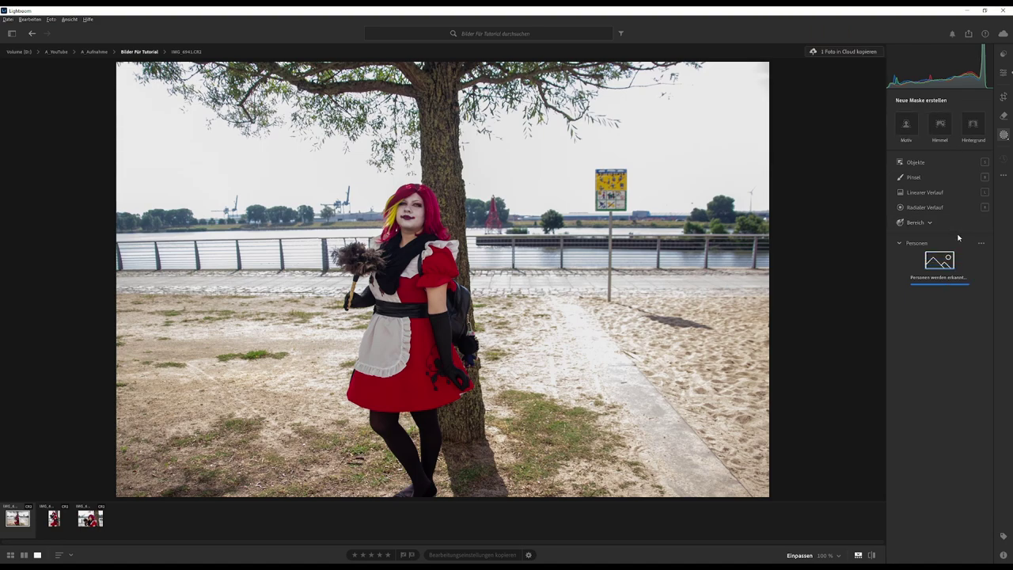
click(907, 124)
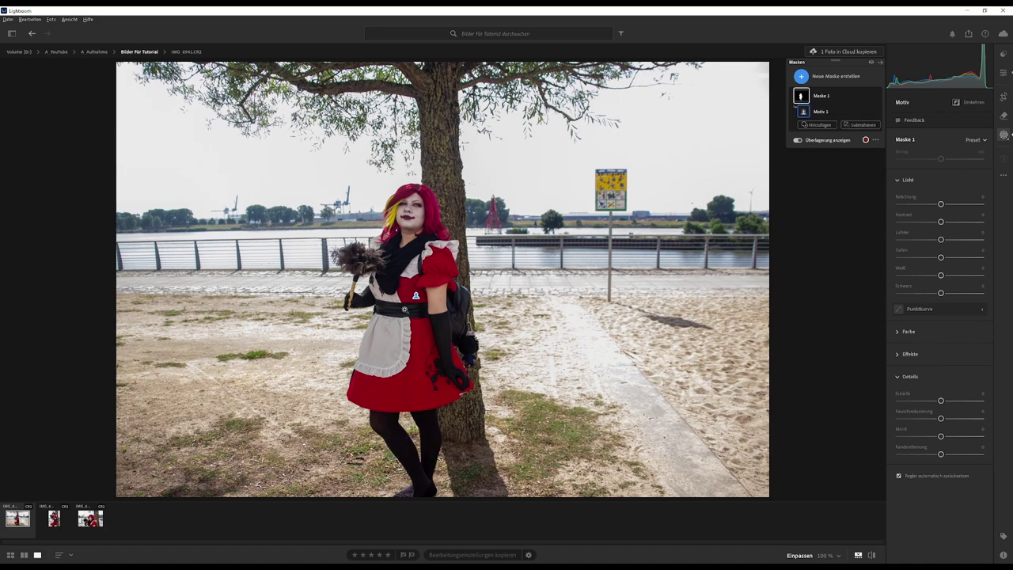
mouse_move(941, 205)
mouse_down()
mouse_move(955, 205)
mouse_move(908, 223)
mouse_move(946, 239)
mouse_up()
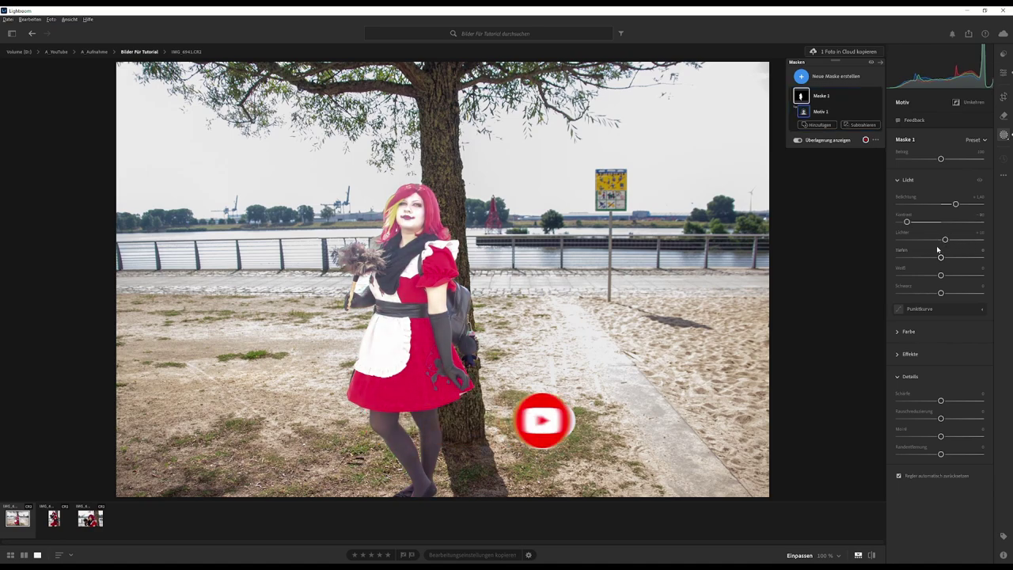
click(977, 196)
text(0)
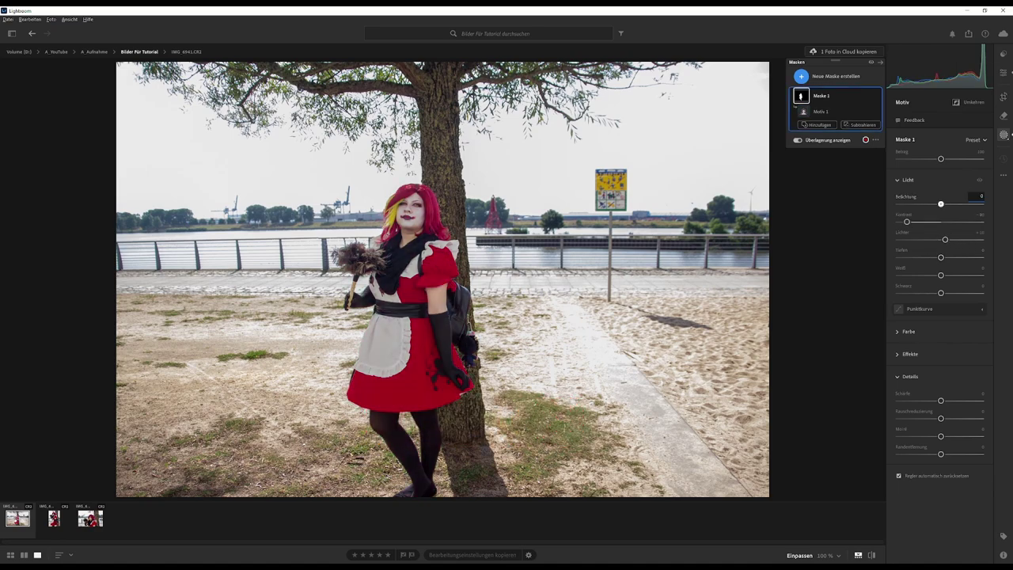
key(Tab)
text(0)
key(Tab)
text(0)
key(Return)
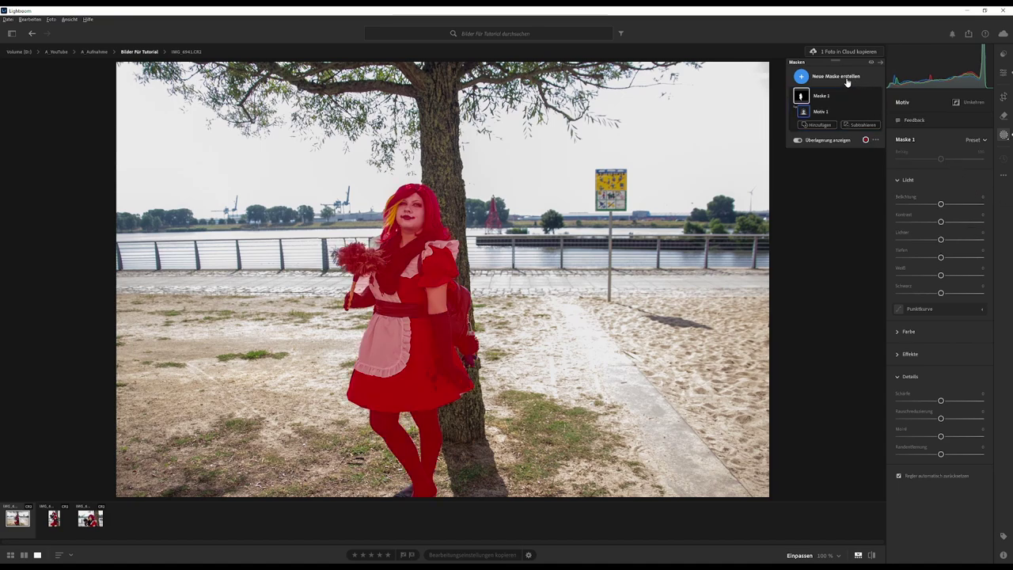
mouse_move(829, 95)
click(870, 96)
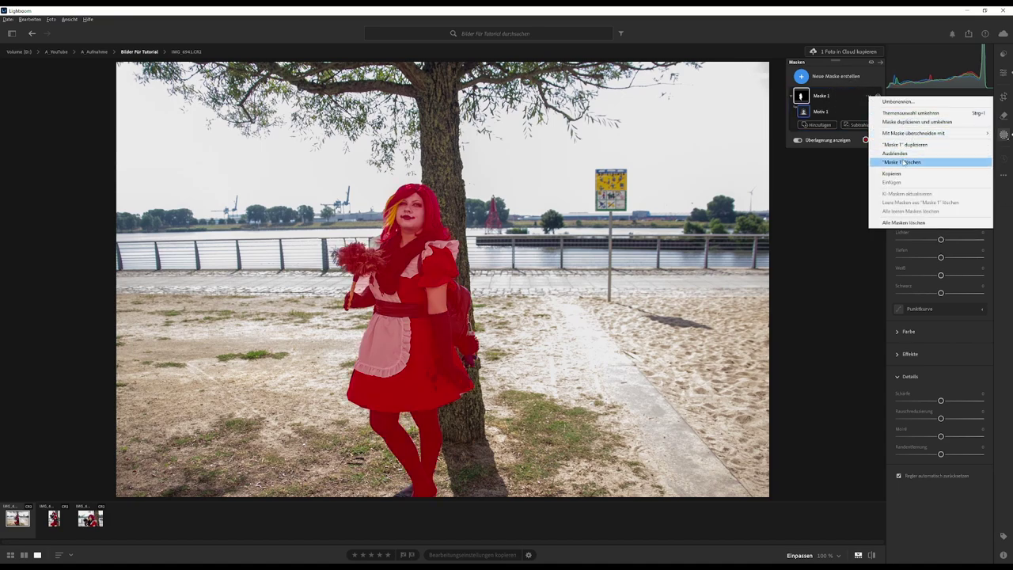
click(923, 163)
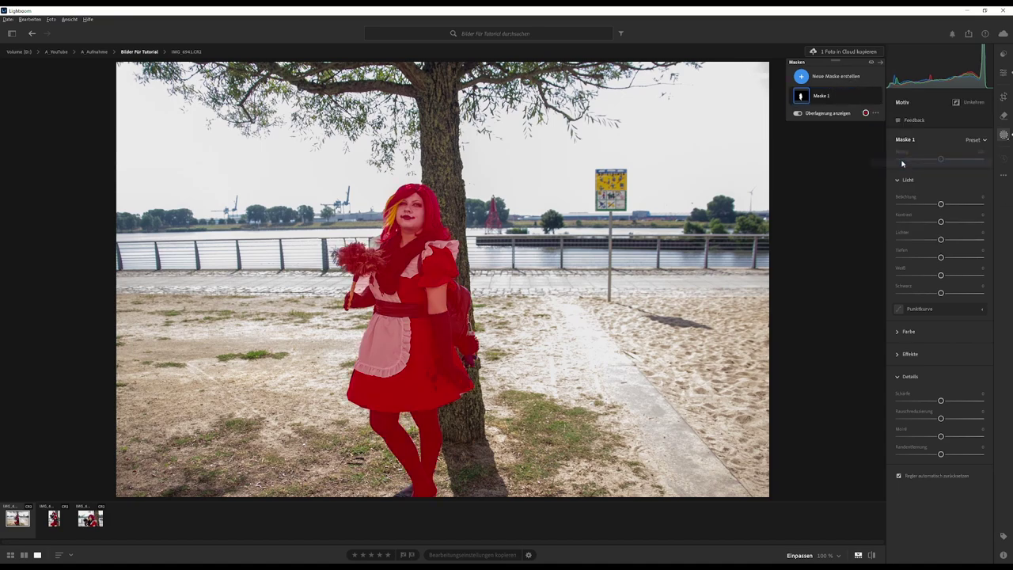
Send the tree photo from Lightroom to Photoshop with 'In Photoshop bearbeiten...'.
click(1003, 72)
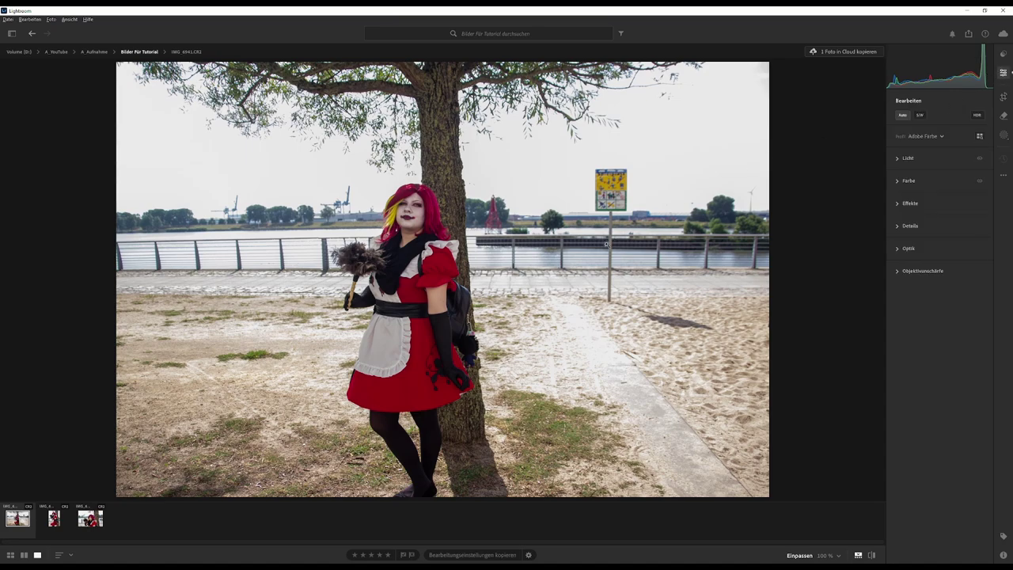
right_click(401, 246)
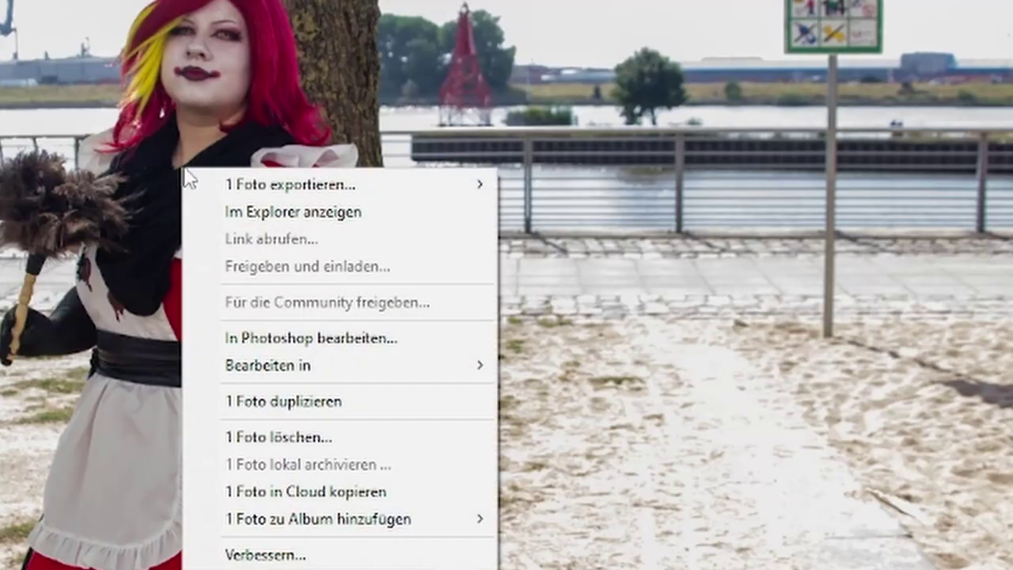
click(349, 350)
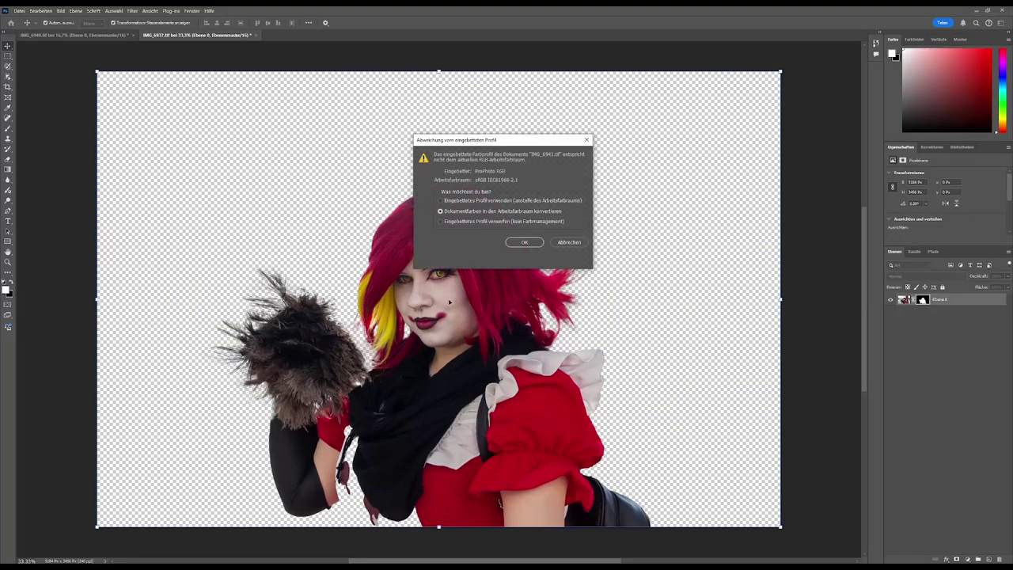
Accept the working colour profile conversion and remove the tree photo's background with 'Hintergrund entfernen'.
key(Return)
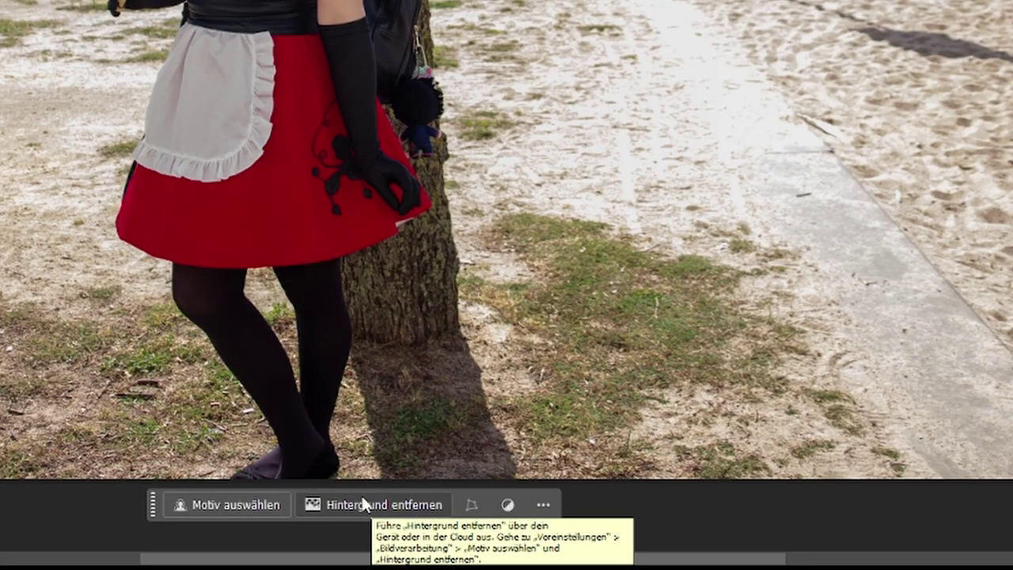
click(448, 538)
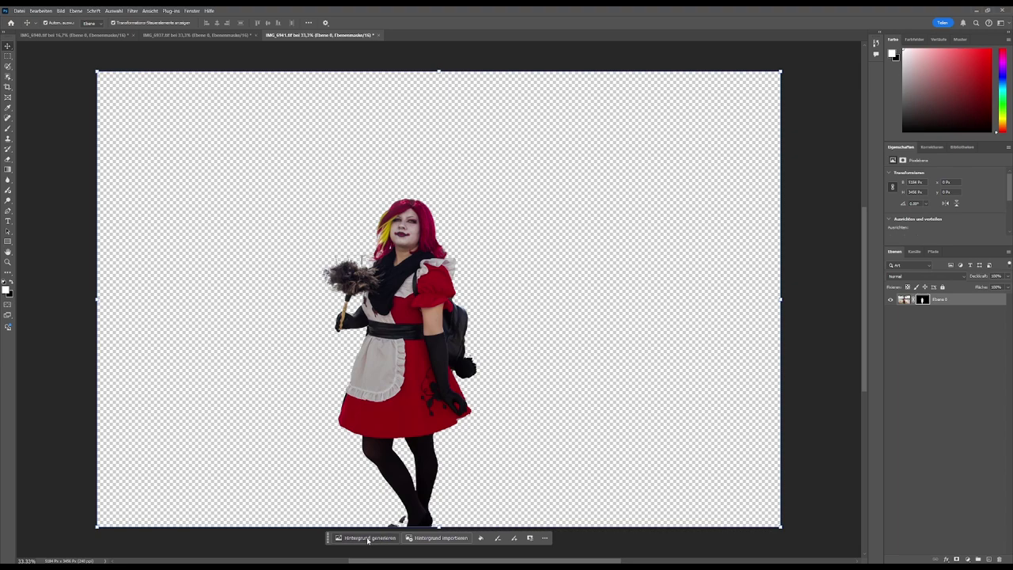
Generate a background from the prompt 'Gruseliges Haus', giving a spooky house with autumn foliage.
click(366, 539)
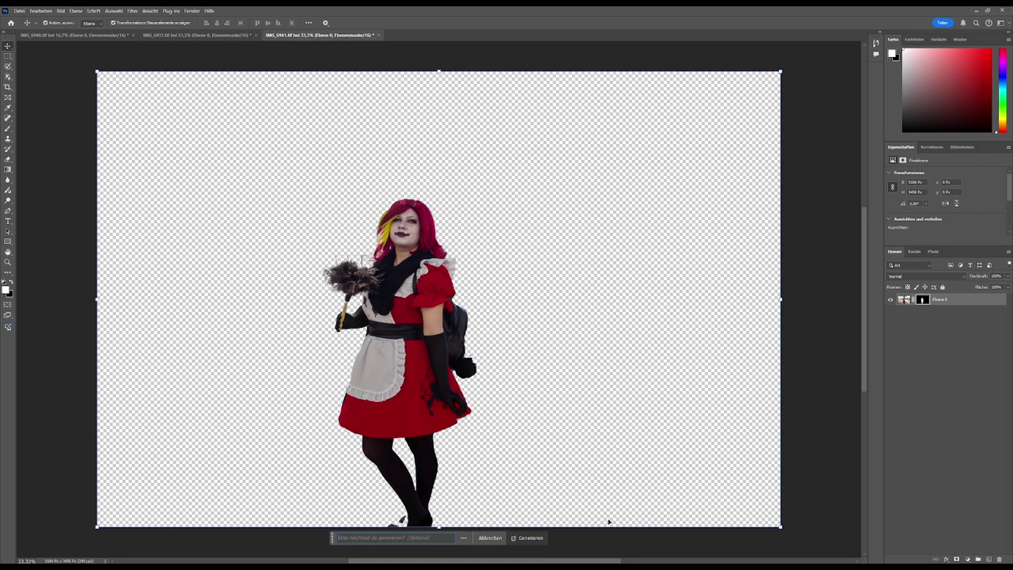
text(Gruseliges Haus)
key(Return)
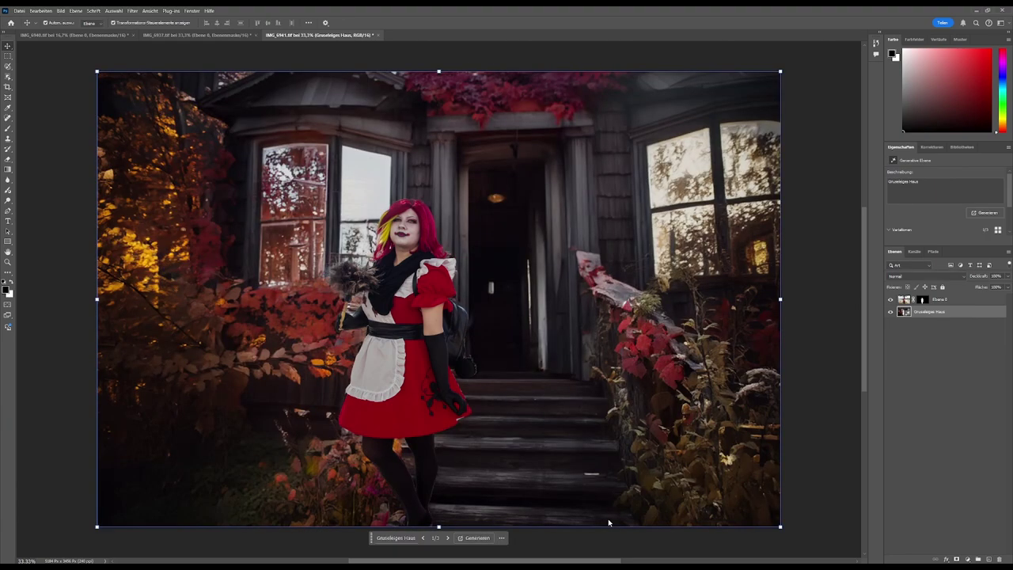
Switch the generated background to variation 3/3, the candlelit hall with a chandelier.
click(451, 539)
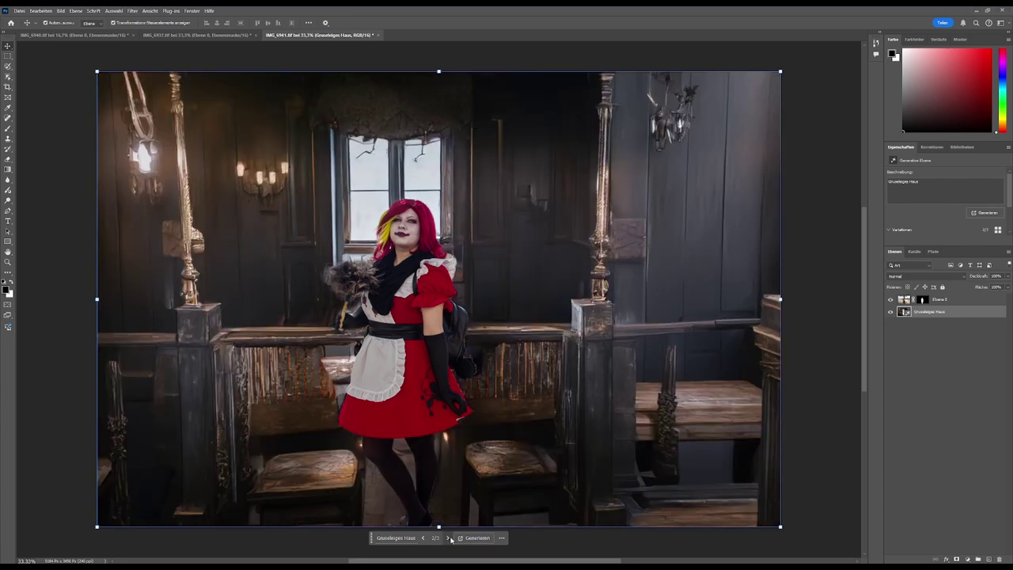
click(449, 539)
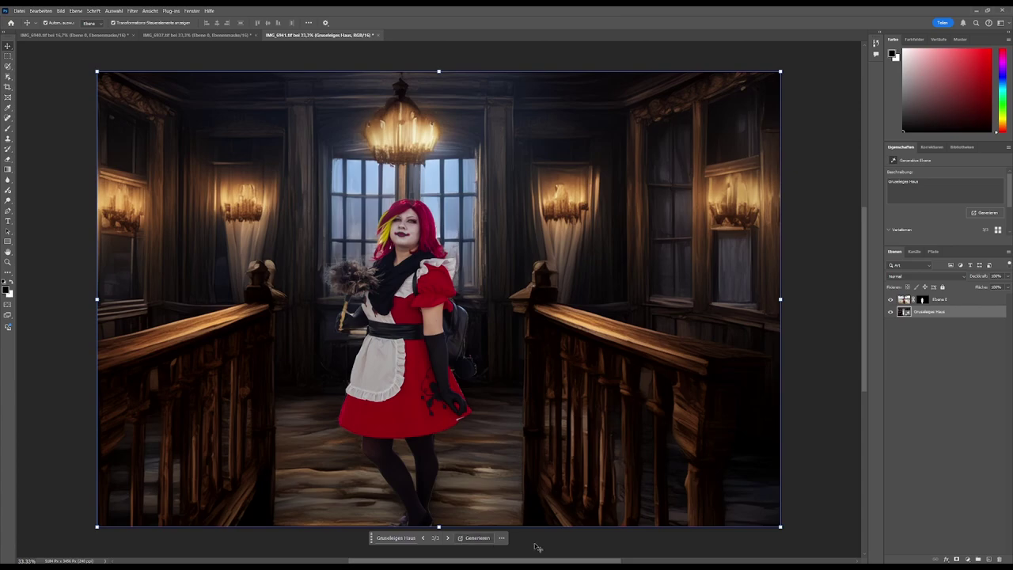
click(558, 545)
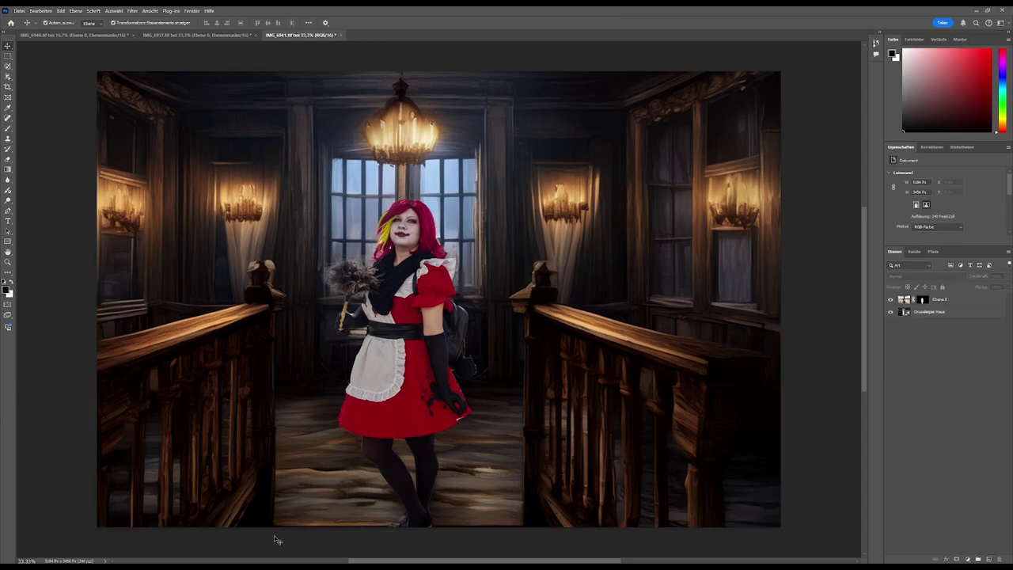
click(198, 426)
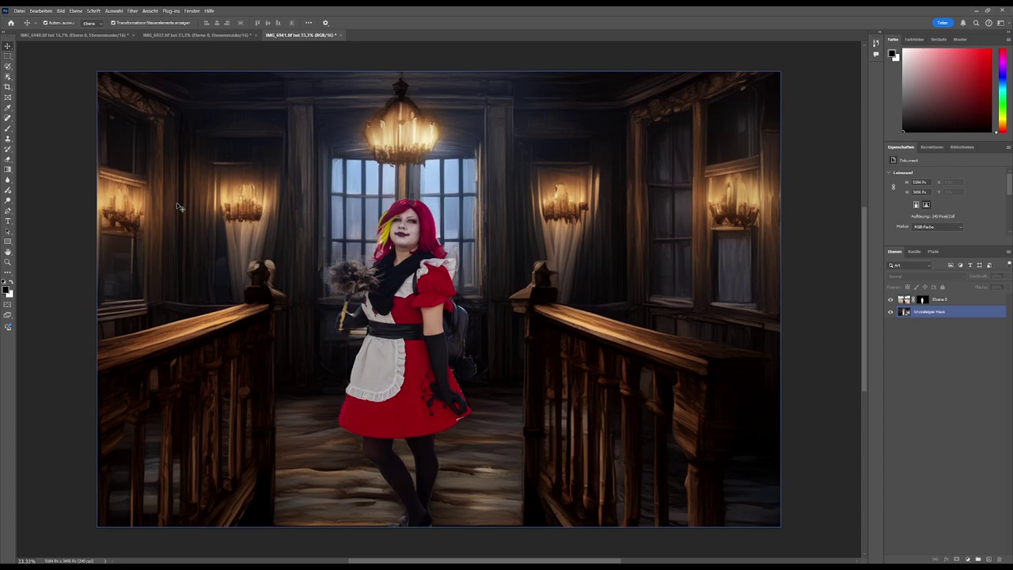
Inspect the Ebene 0 and Gruseliges Haus layers, then leave no layer selected.
click(343, 291)
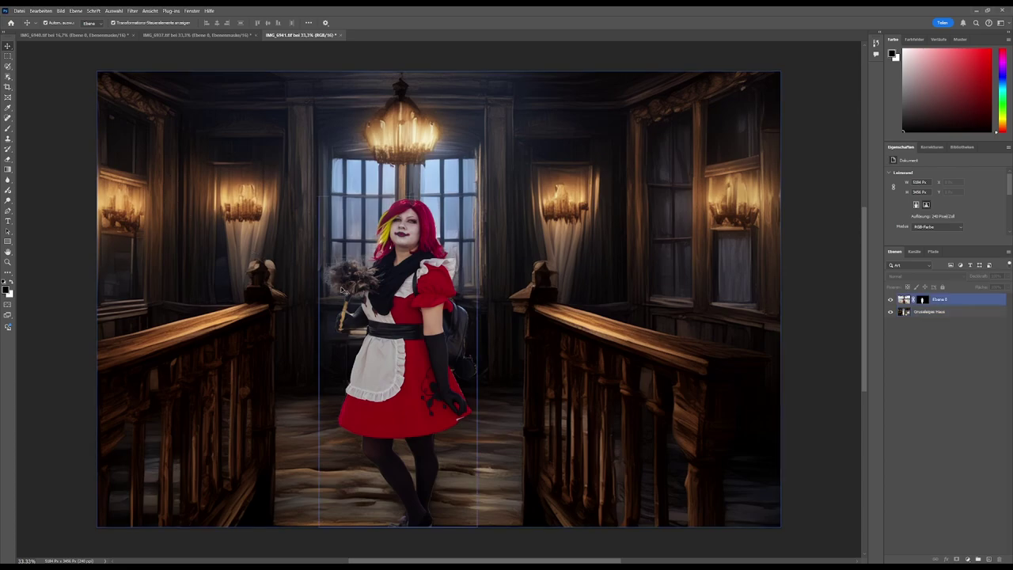
click(197, 232)
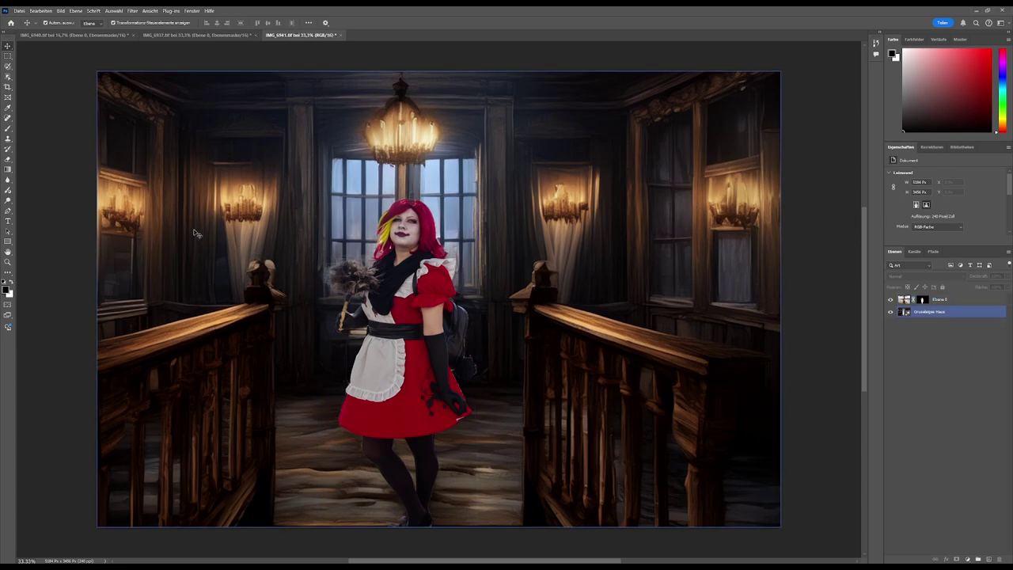
click(127, 105)
click(328, 209)
click(554, 251)
click(197, 49)
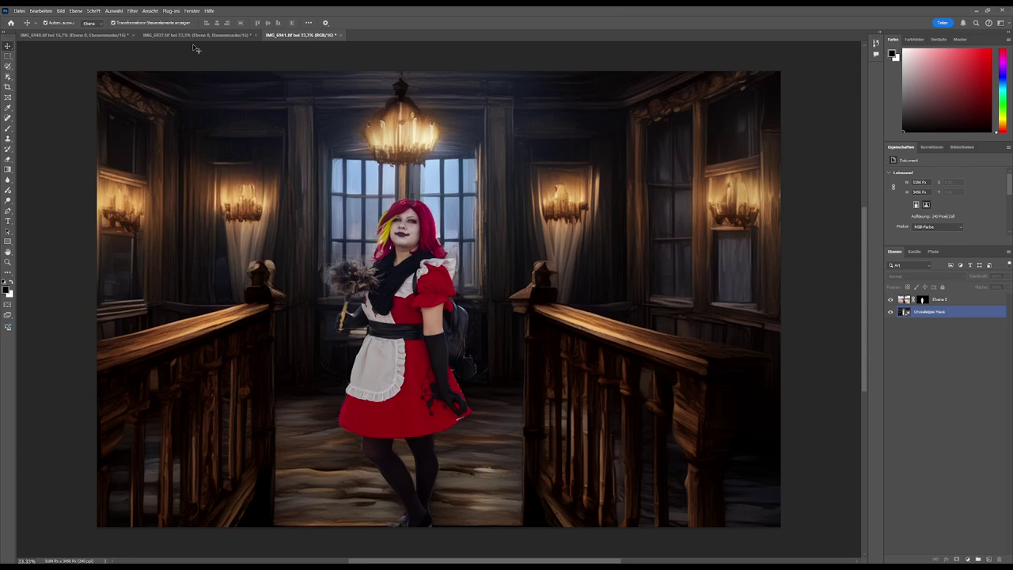
In IMG_6940, generate a 'Gruseliges Haus' background behind the cut-out cosplayer.
click(107, 36)
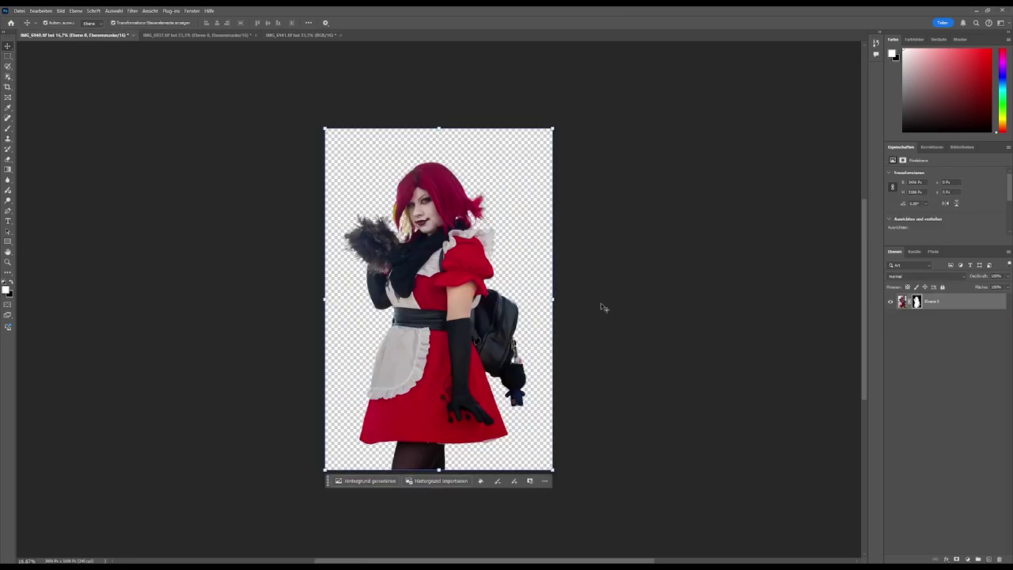
click(375, 481)
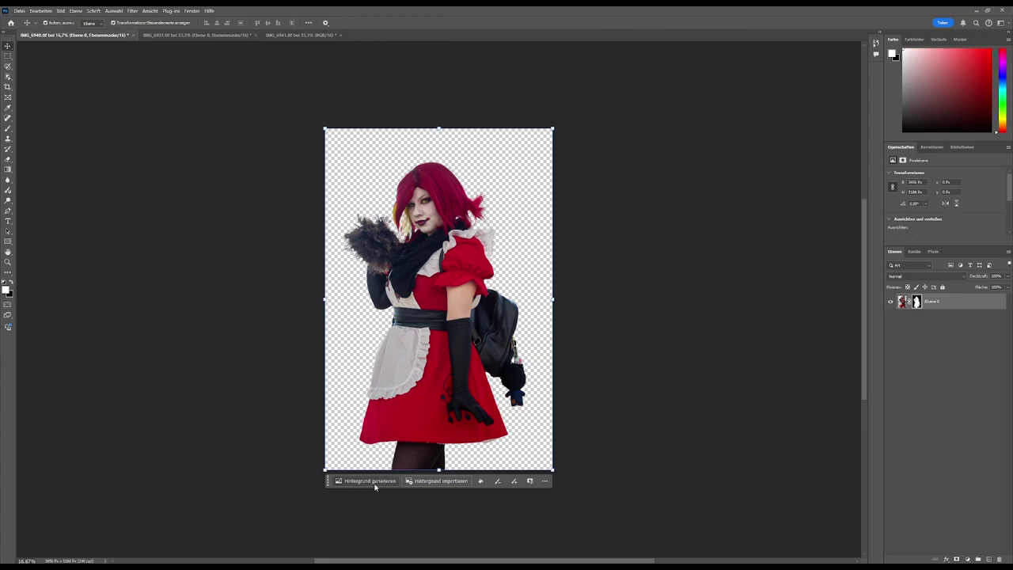
text(Gruseliges Haus)
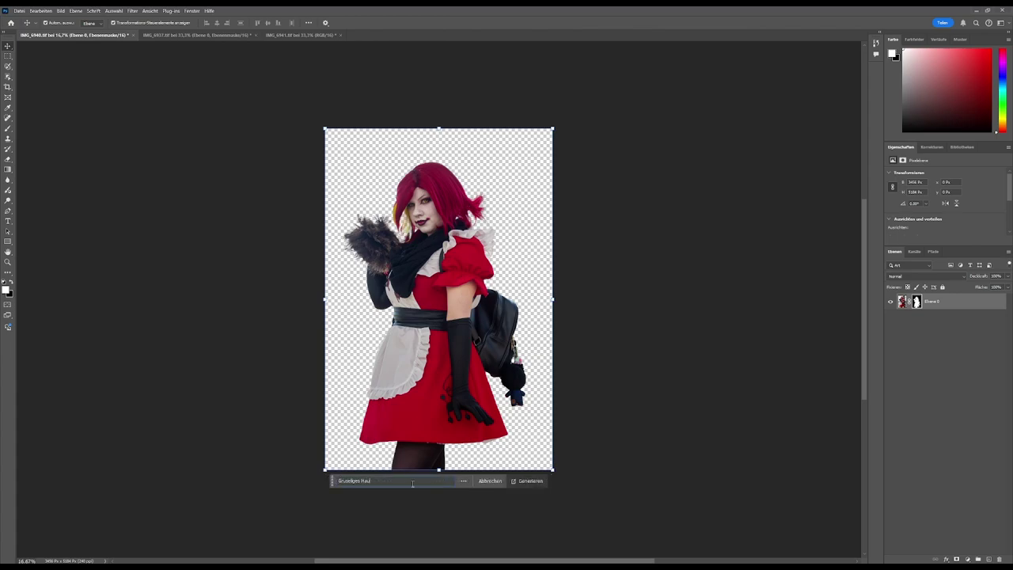
key(Return)
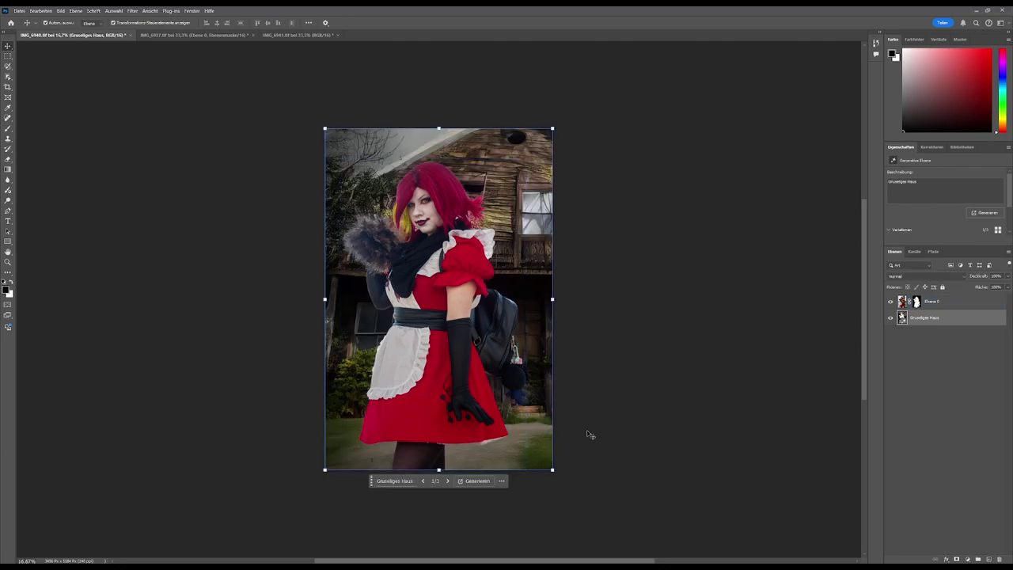
Compare all three variations, keep the first wooden-house one, and move to IMG_6937.
click(609, 378)
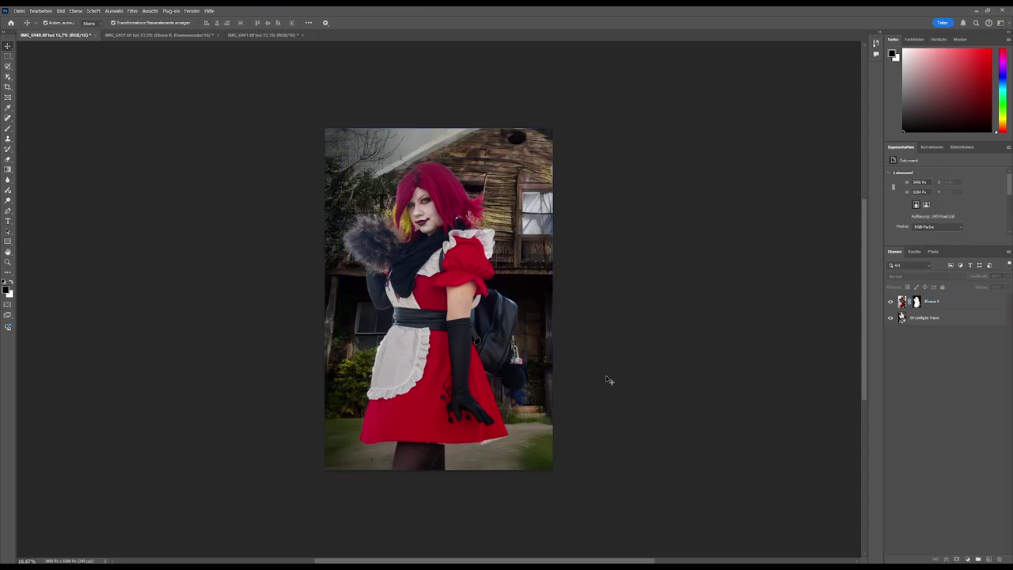
click(546, 294)
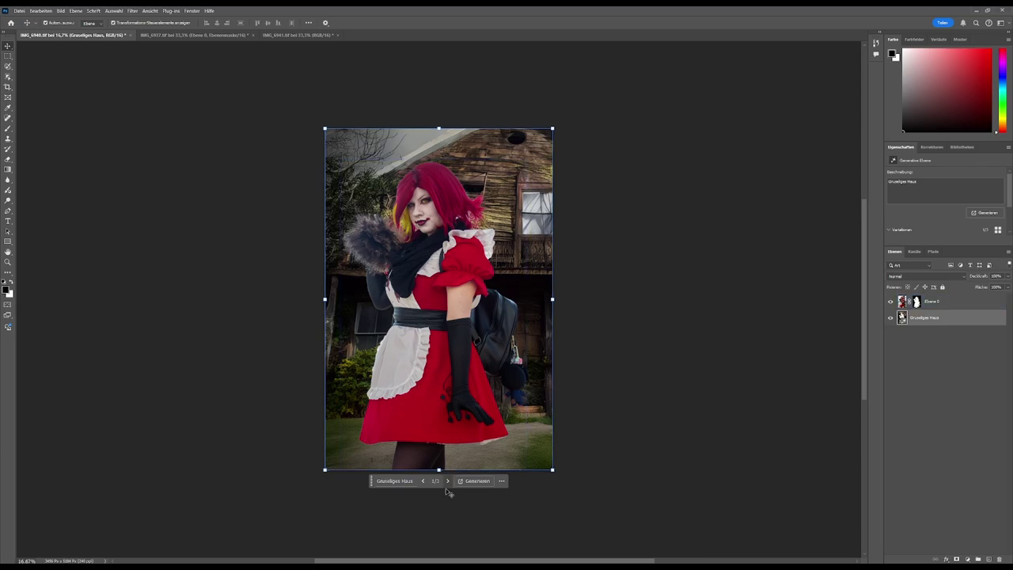
click(448, 483)
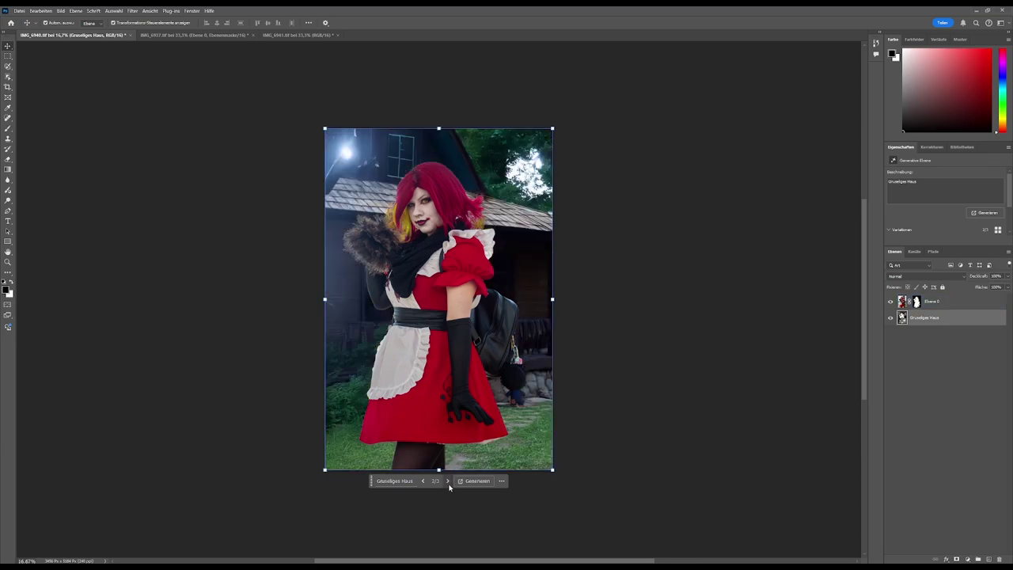
click(449, 482)
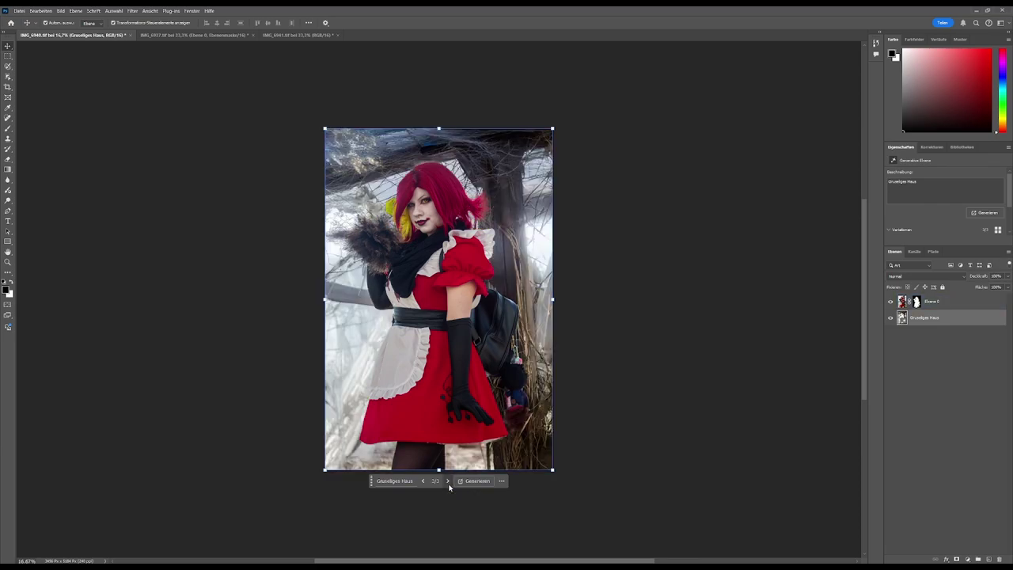
click(628, 390)
click(341, 460)
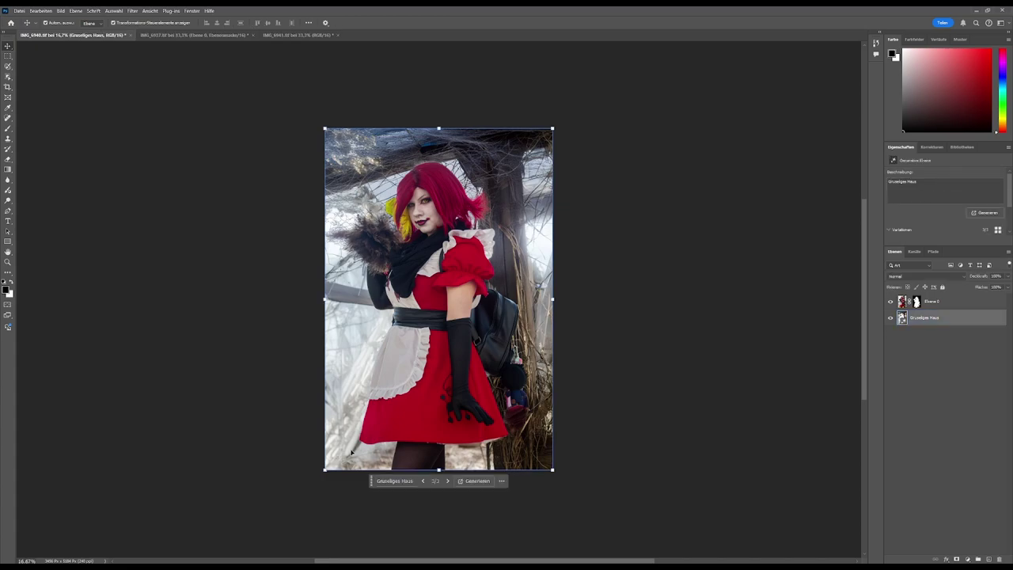
click(425, 482)
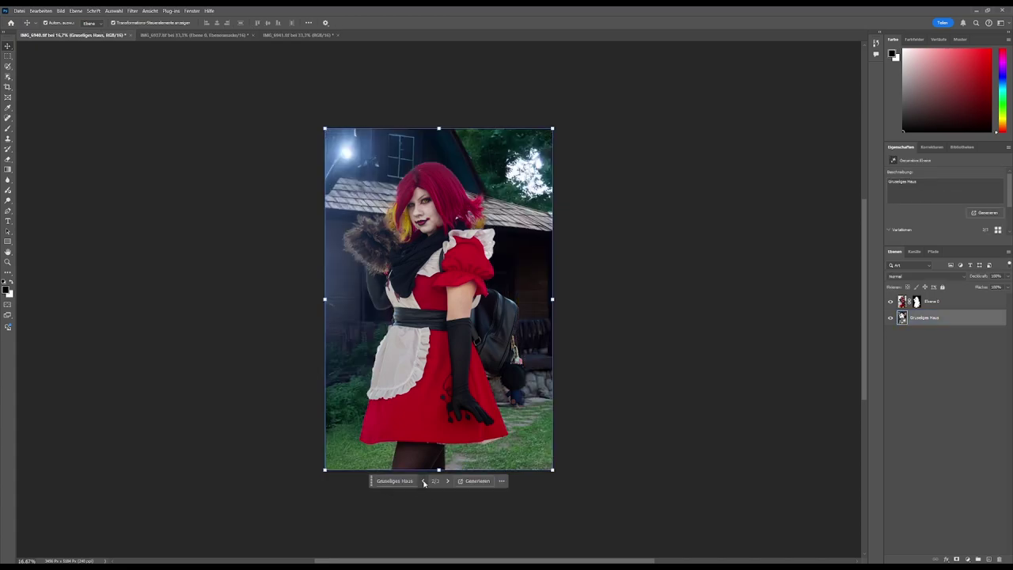
click(424, 481)
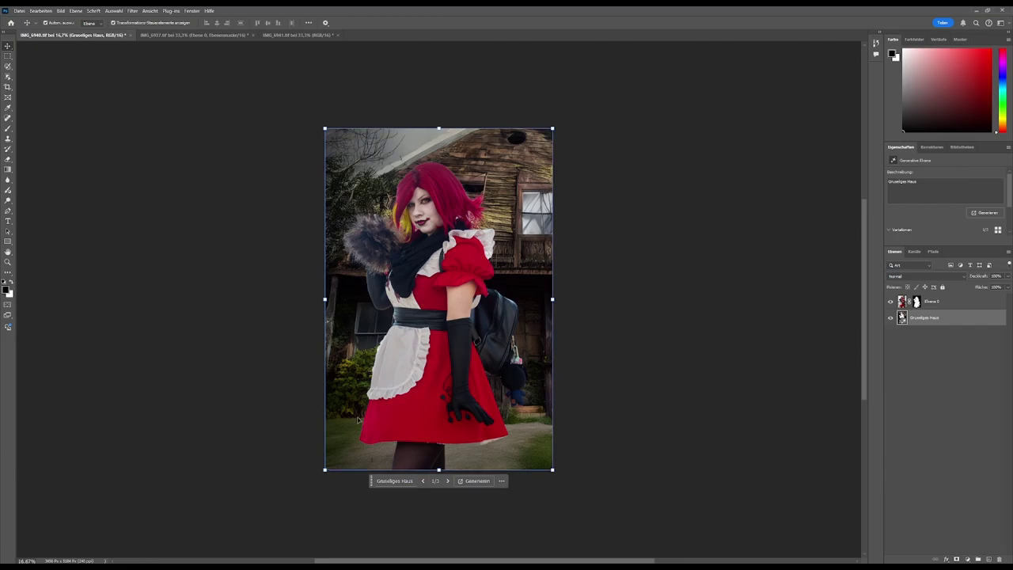
click(191, 34)
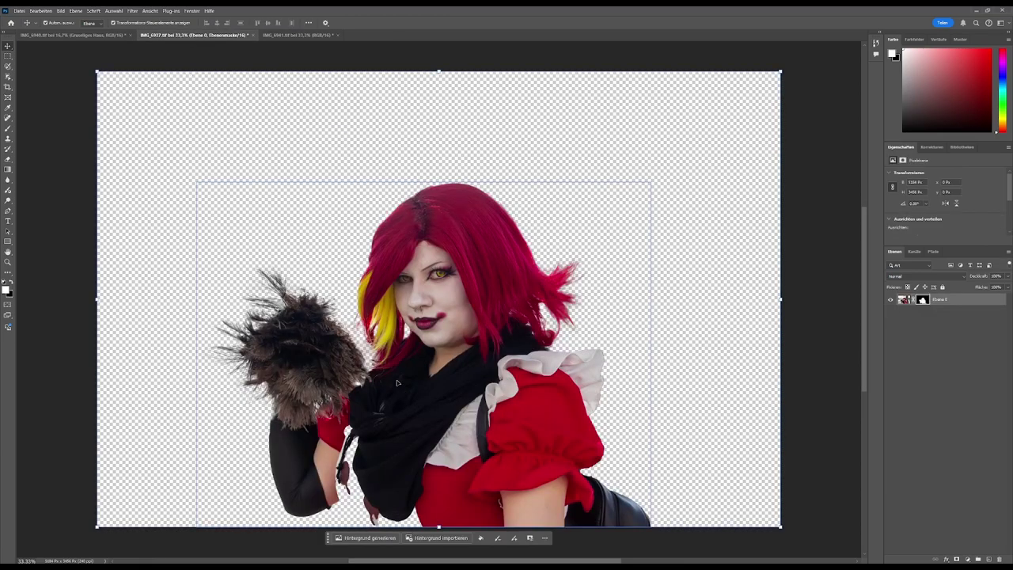
Generate a 'halloween setting' background behind the close-up cut-out in IMG_6937.
click(369, 537)
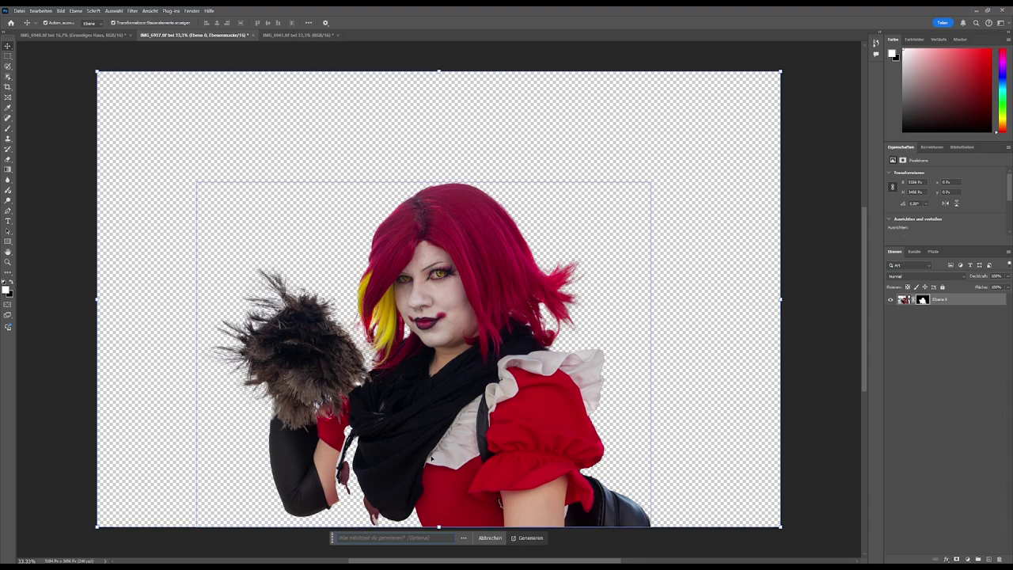
text(halloween setting)
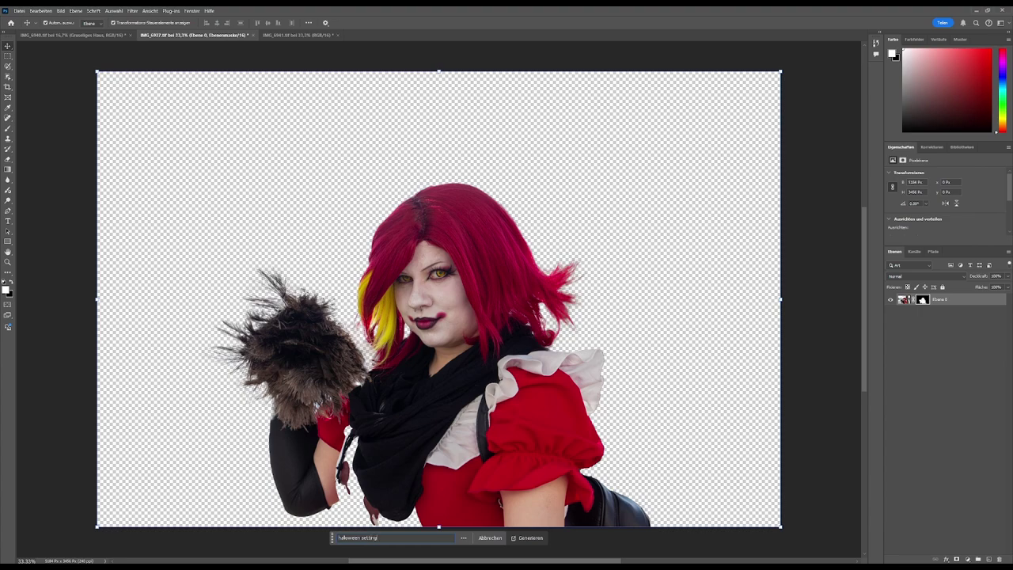
key(Return)
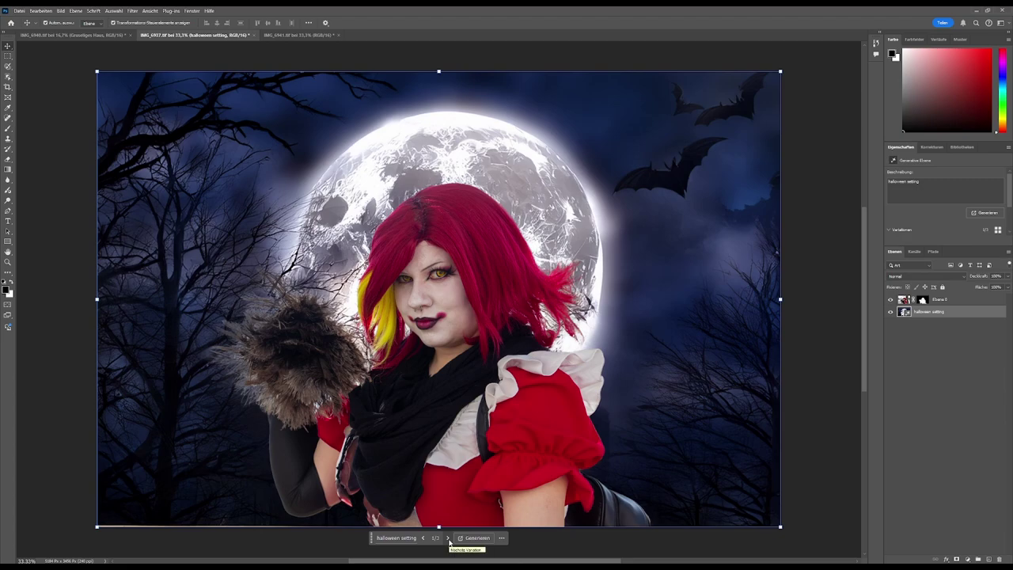
Browse the variations, keep 1/3 with the full moon and bats, then go to IMG_6941.
click(448, 538)
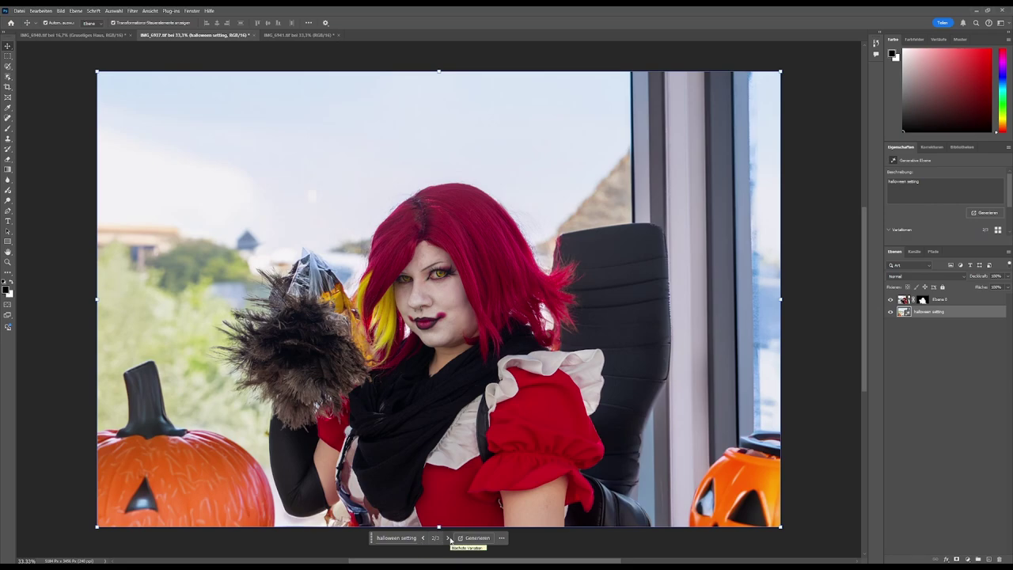
click(448, 538)
click(424, 539)
click(425, 541)
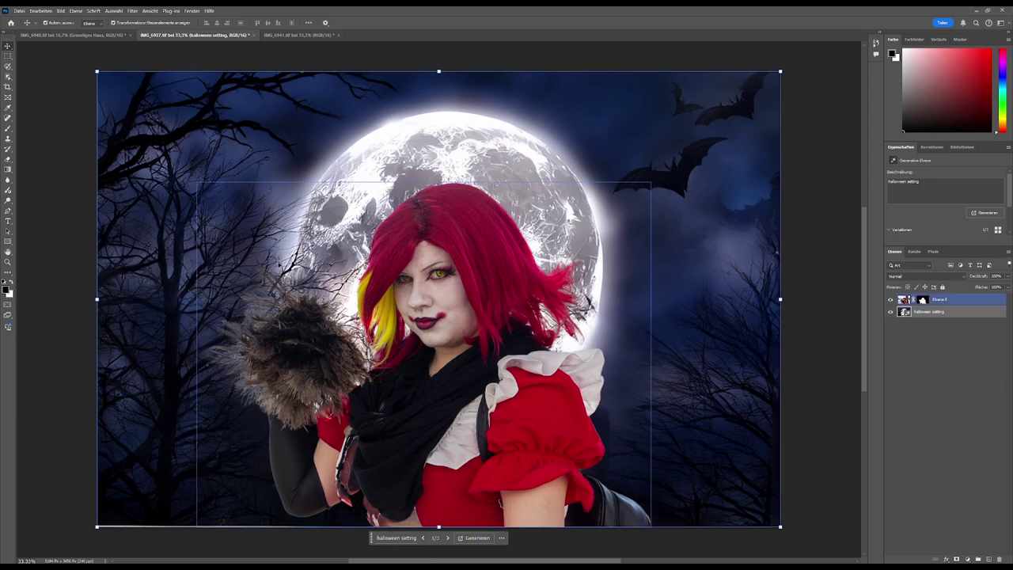
click(301, 35)
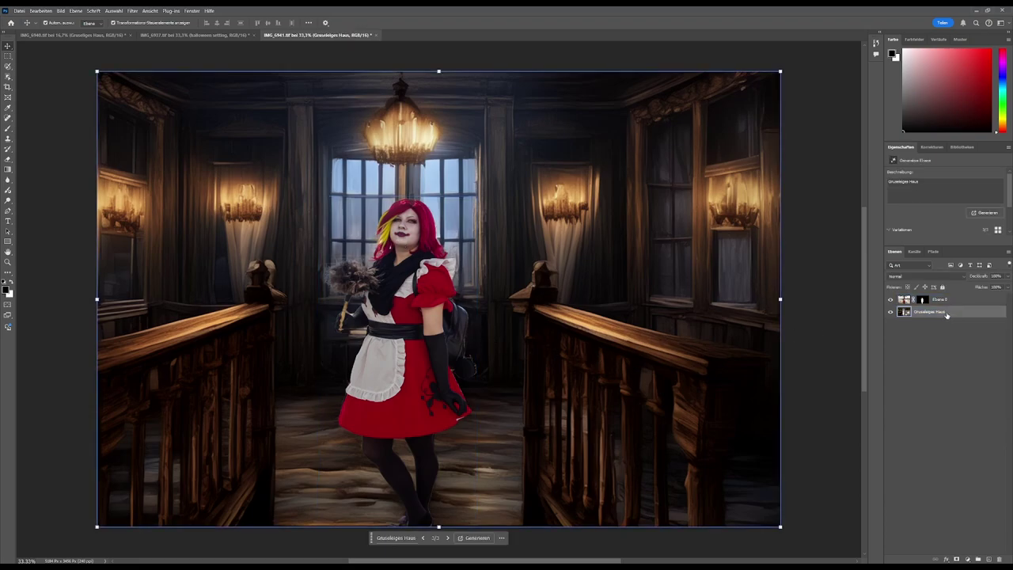
Delete the Gruseliges Haus layer and target Ebene 0's mask for background generation.
key(Delete)
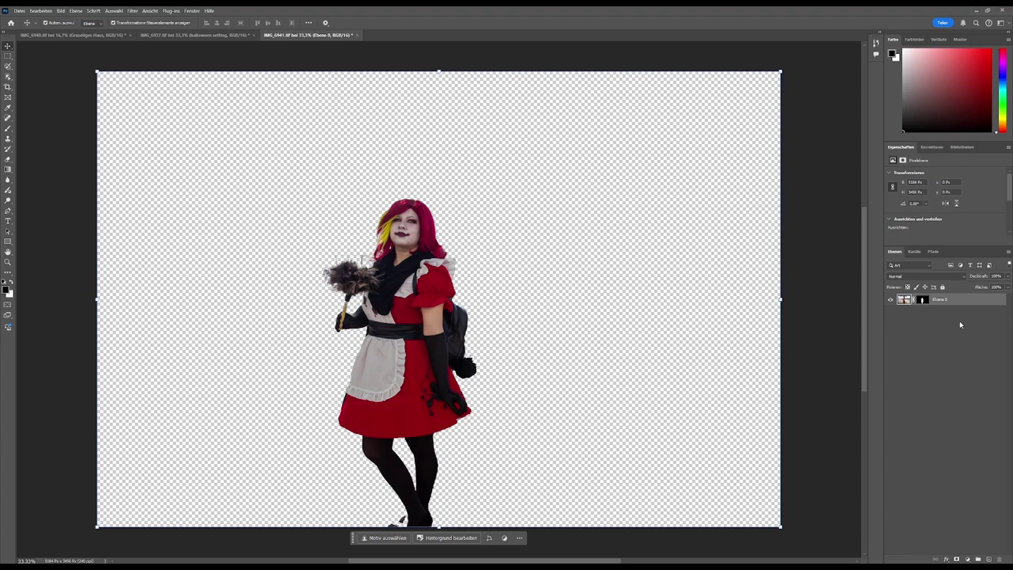
click(626, 420)
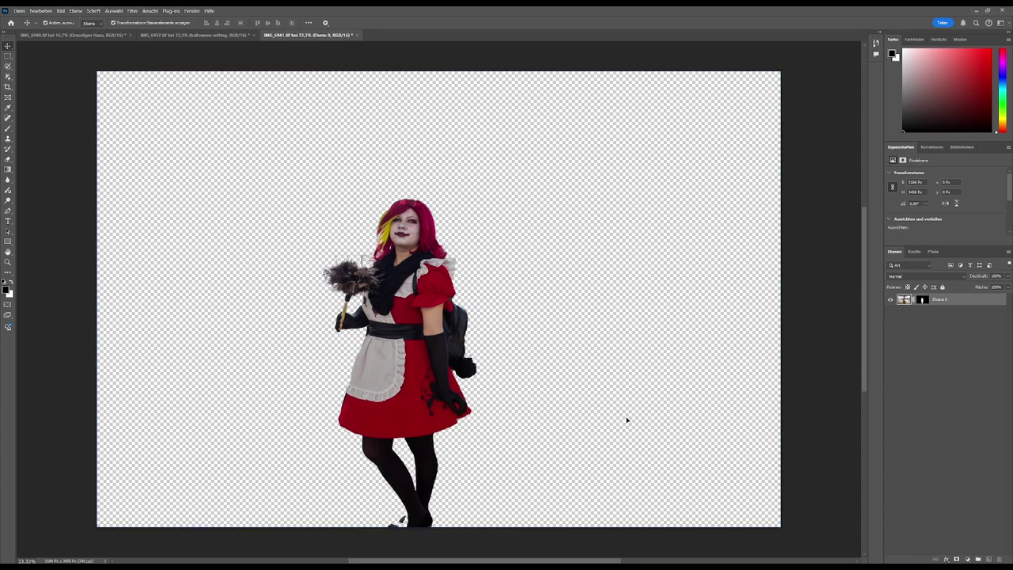
click(452, 381)
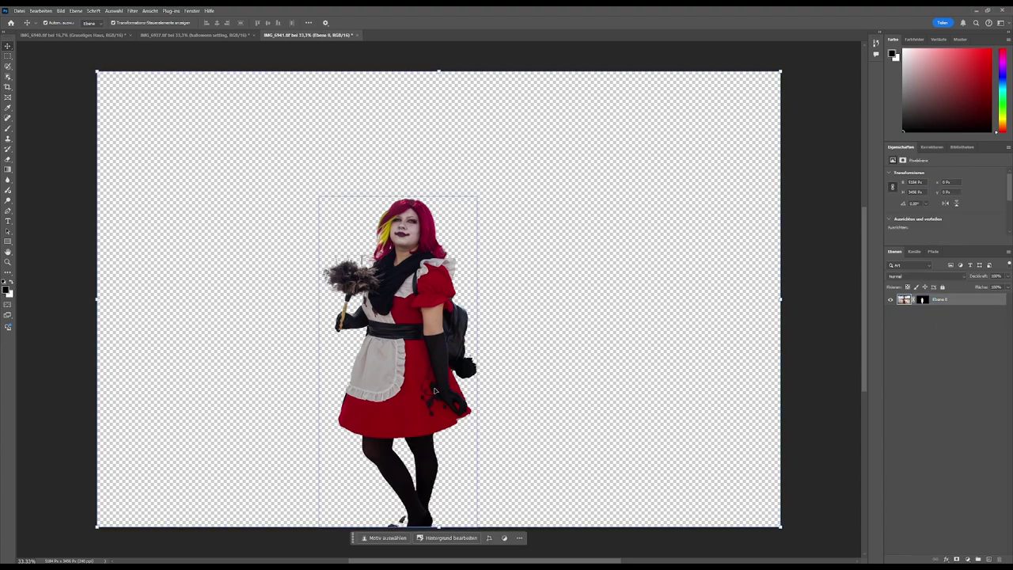
click(587, 363)
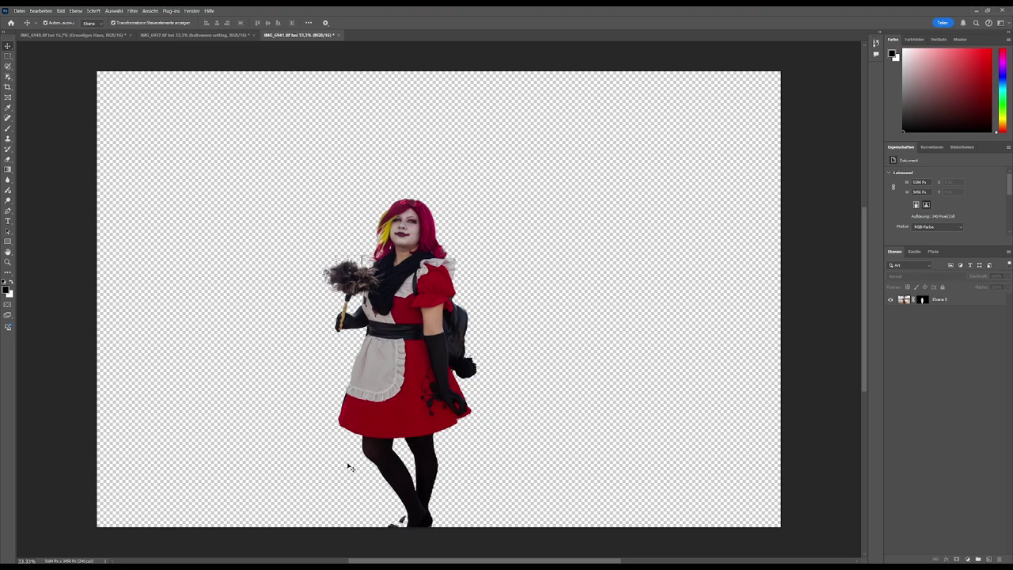
click(950, 300)
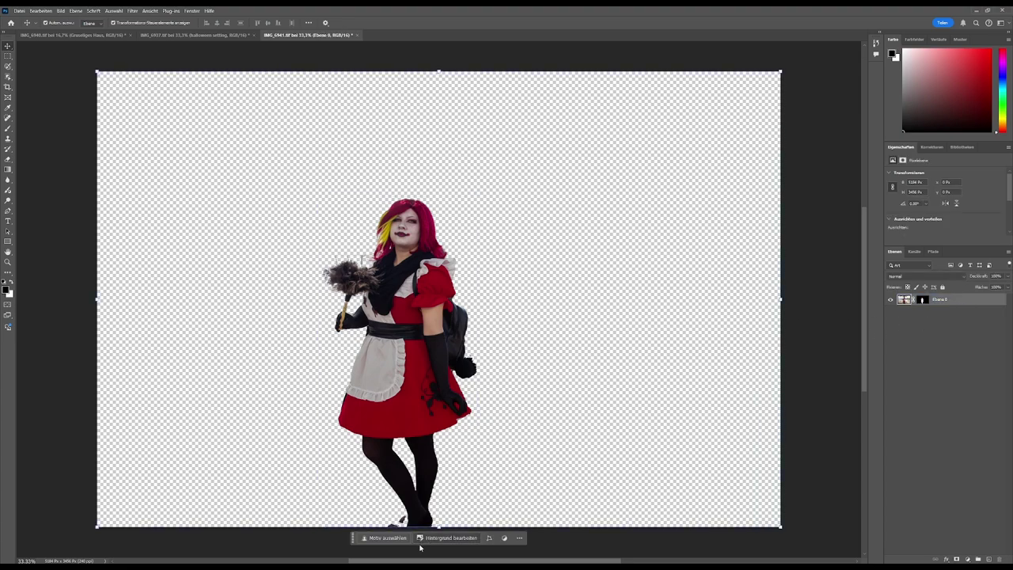
click(423, 538)
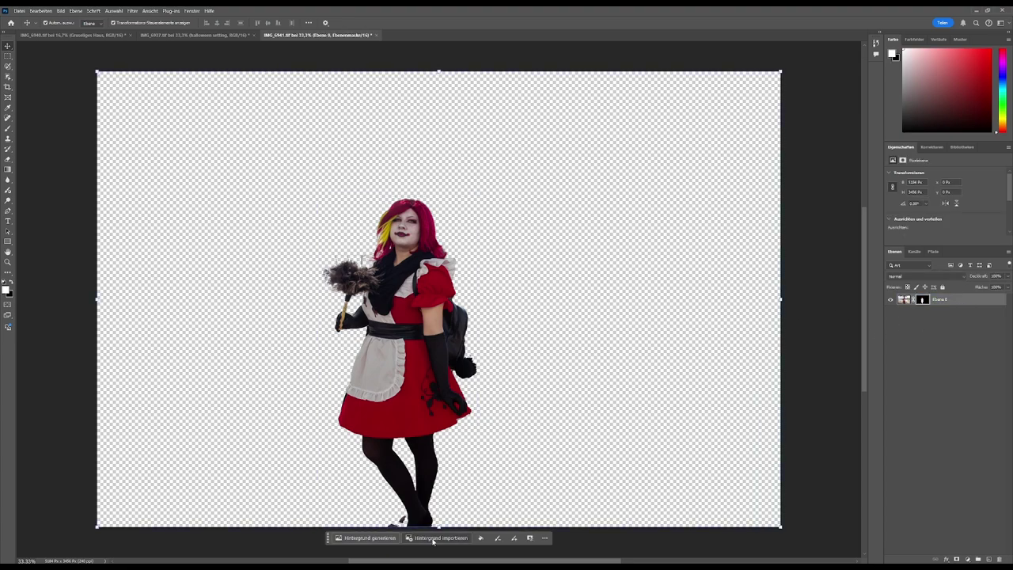
Generate 'Sandstrand' beach backgrounds, view all three variations, then delete the Sandstrand layer.
click(376, 539)
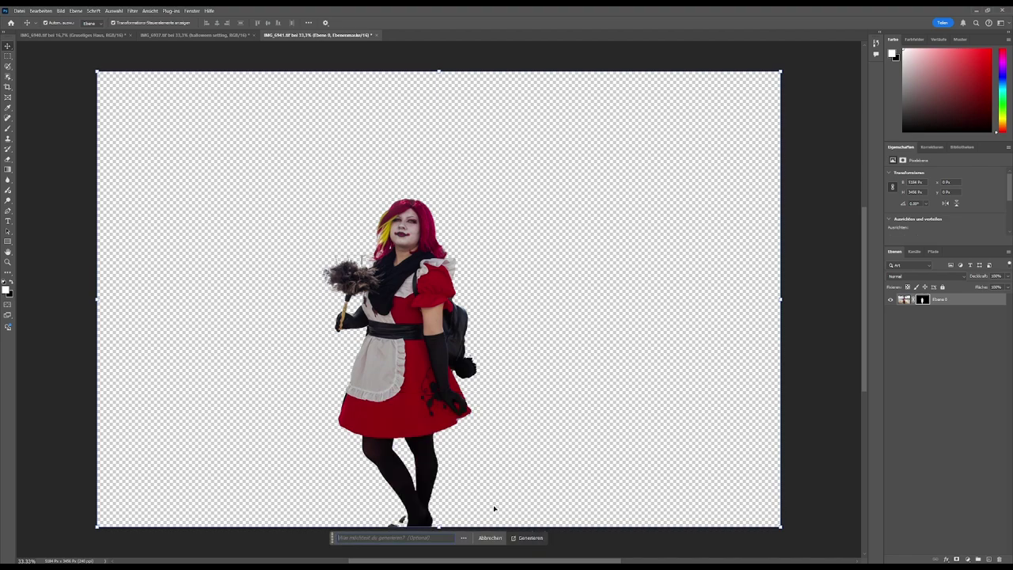
text(Sandstra)
key(Return)
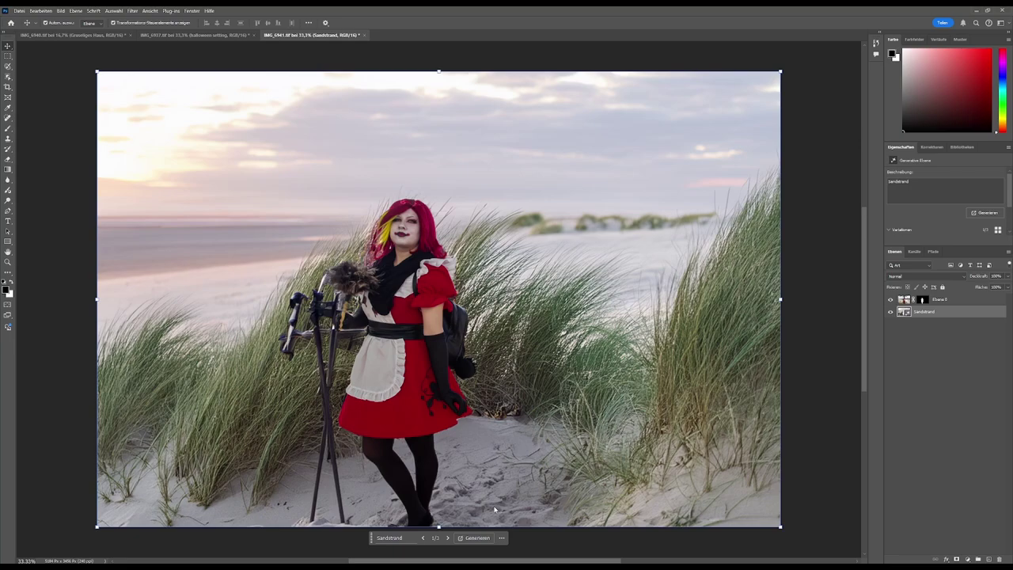
click(447, 538)
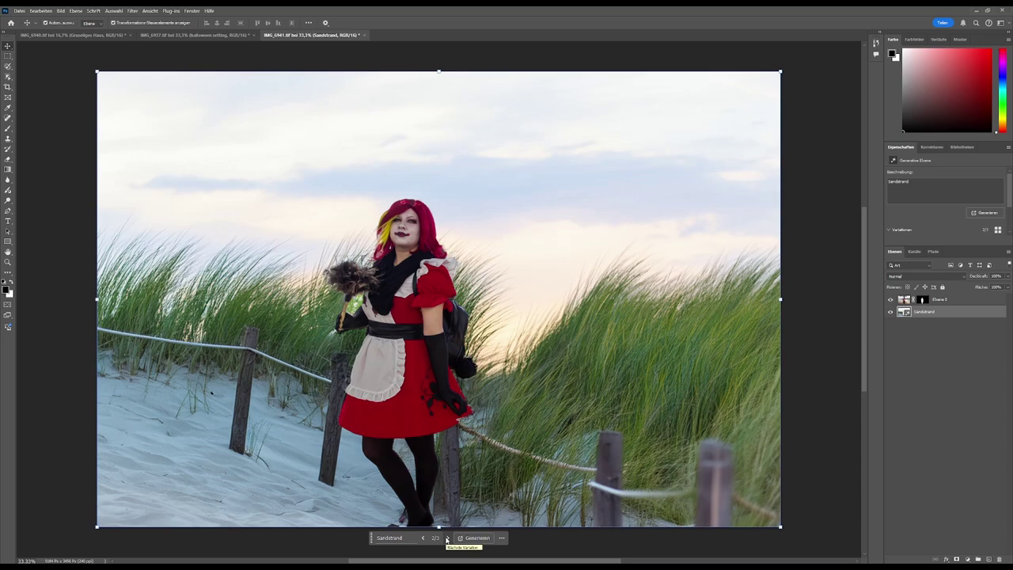
click(446, 538)
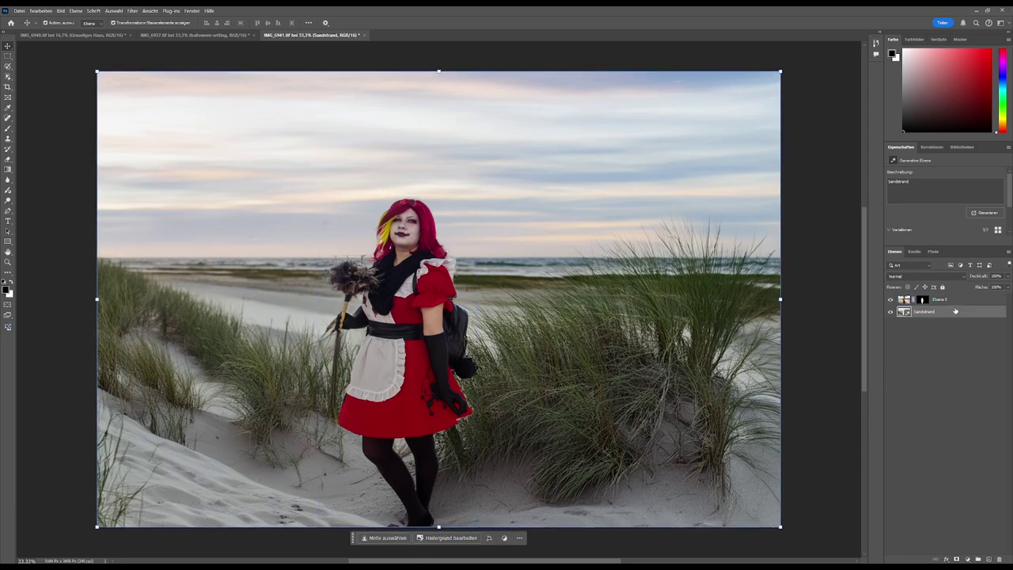
key(Delete)
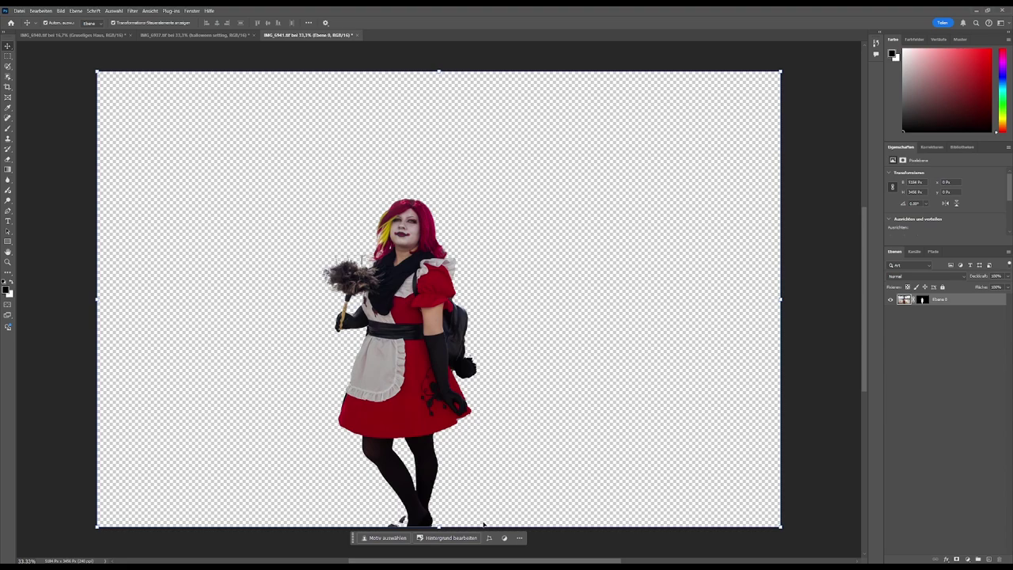
Generate an 'In der Schule' background for the full-length figure in IMG_6941.
click(450, 538)
click(372, 539)
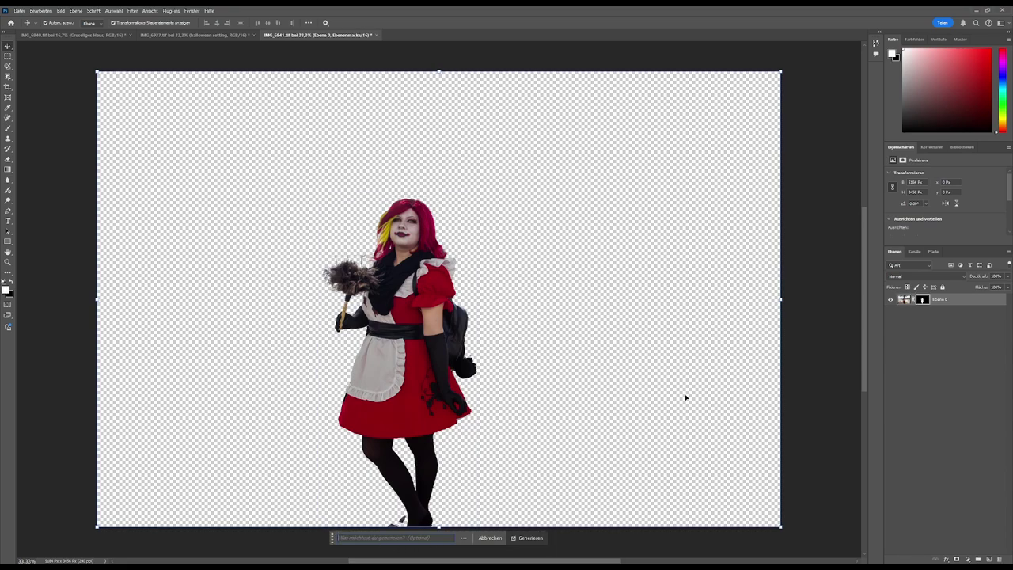
text(Sc)
key(BackSpace)
key(BackSpace)
key(BackSpace)
text(In der S)
text(chule)
key(Return)
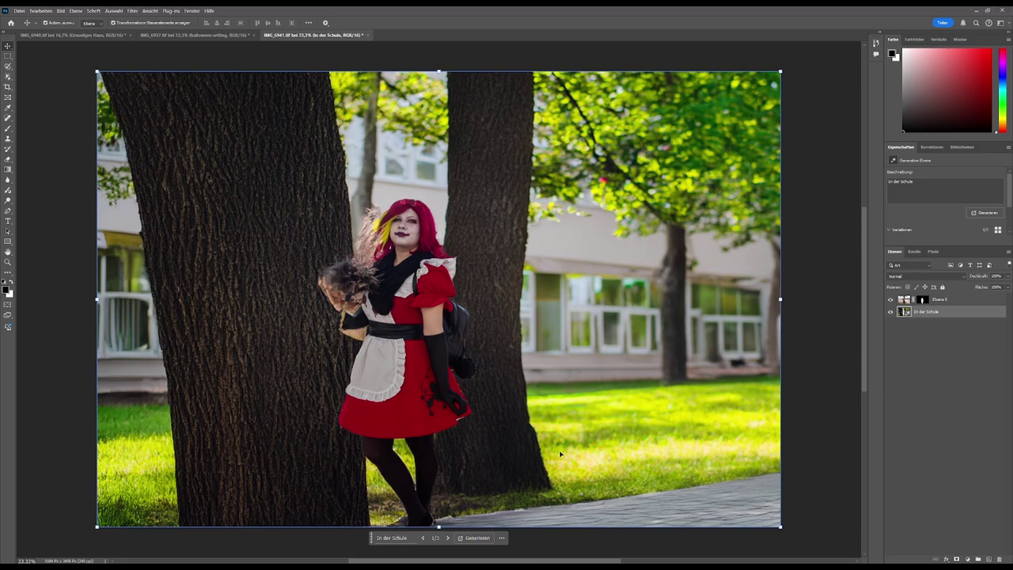
Choose variation 3/3 with autumn trees and an orange fence, then return to IMG_6940.
click(447, 538)
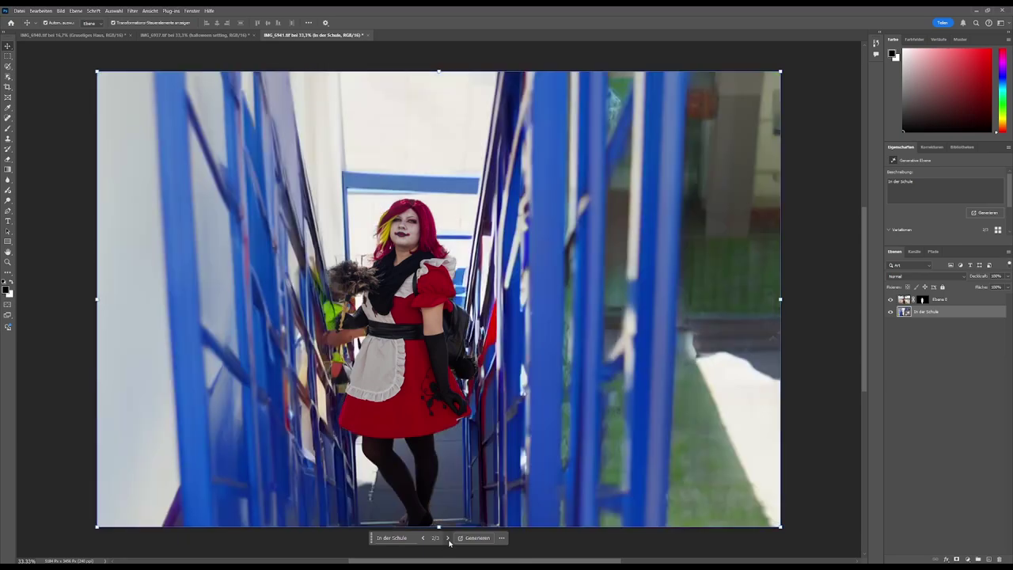
click(448, 538)
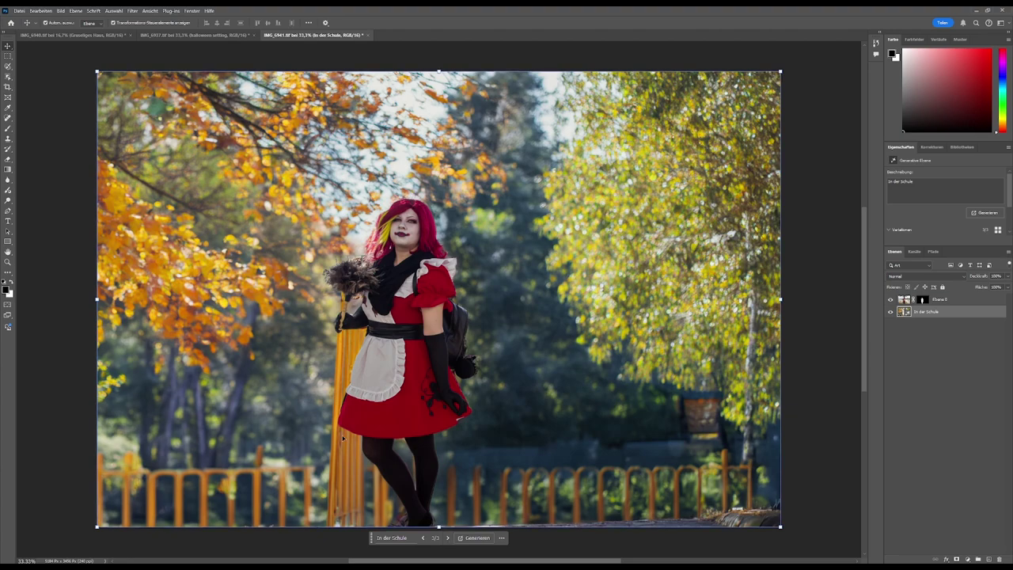
click(89, 36)
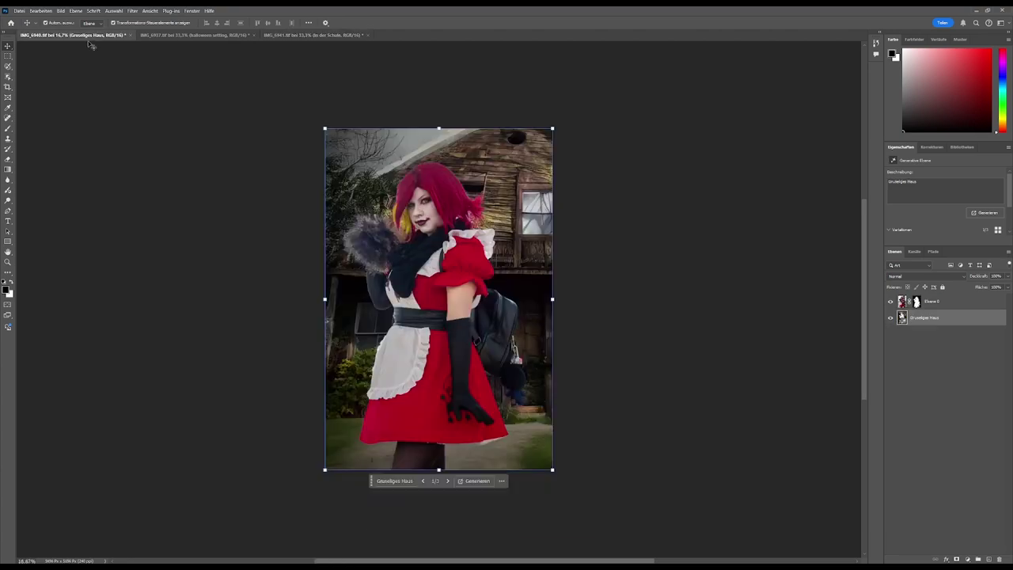
Switch to IMG_6937 and deselect the layer to view the moonlit Halloween composite.
click(152, 36)
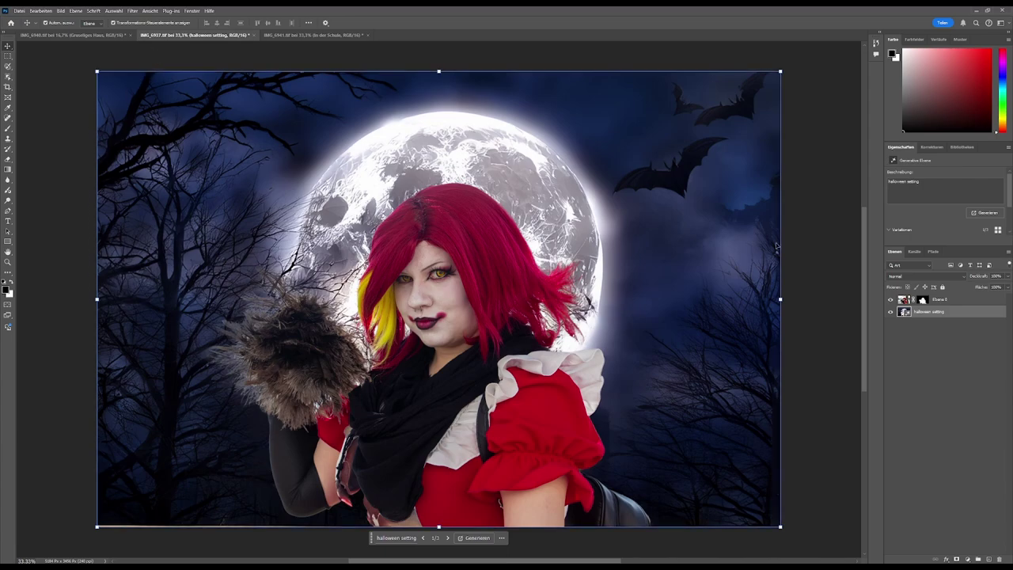
click(833, 235)
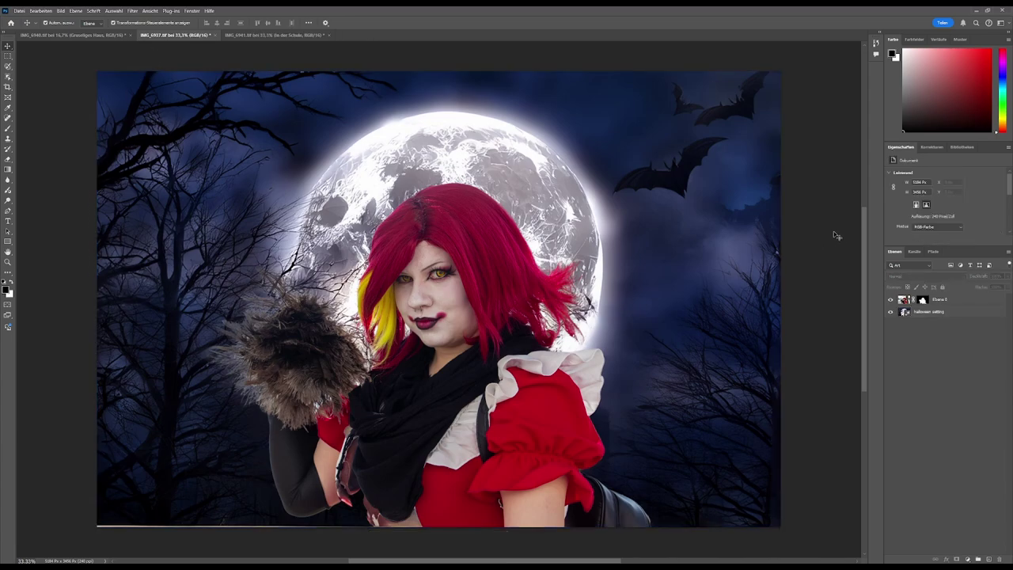